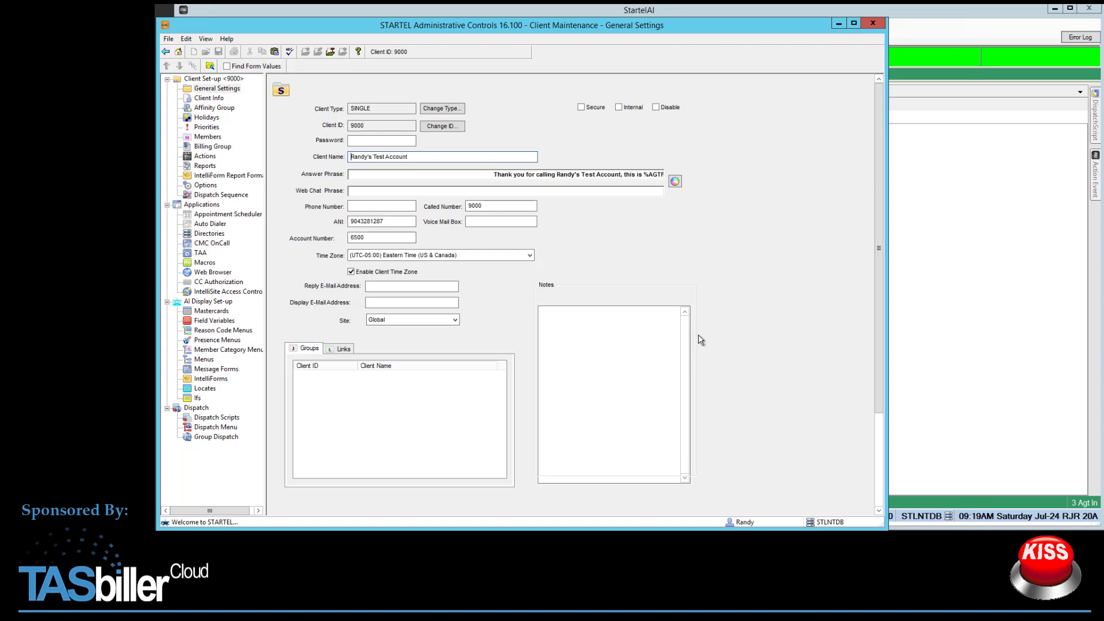
Review the CMC OnCall settings and the To field's properties in the On Call ER Message form layout
click(222, 242)
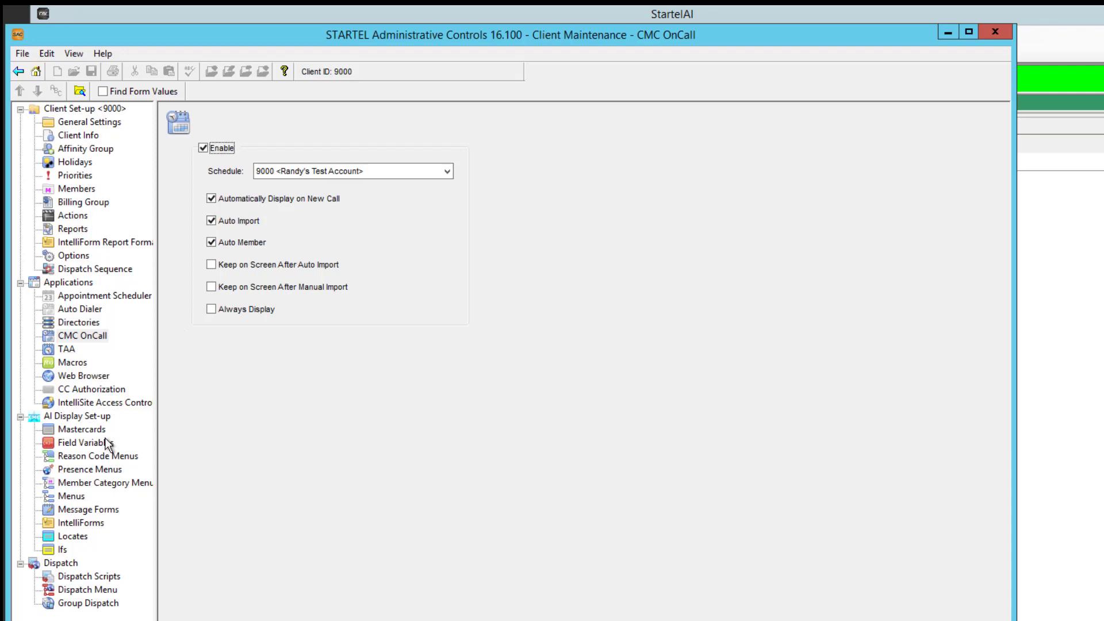
click(84, 510)
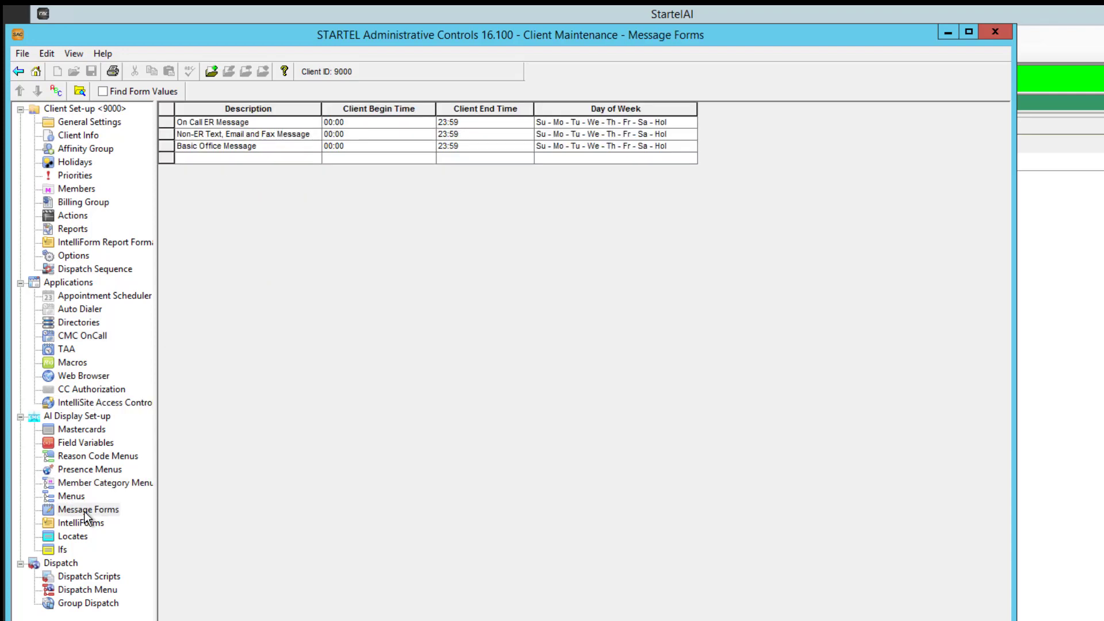
double_click(269, 122)
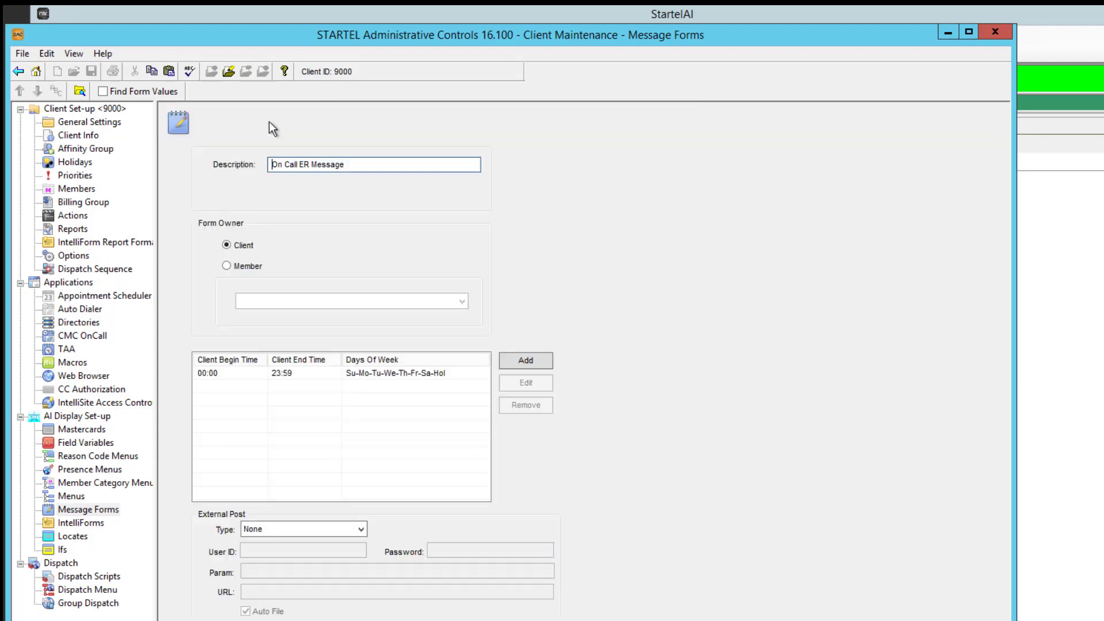
click(228, 73)
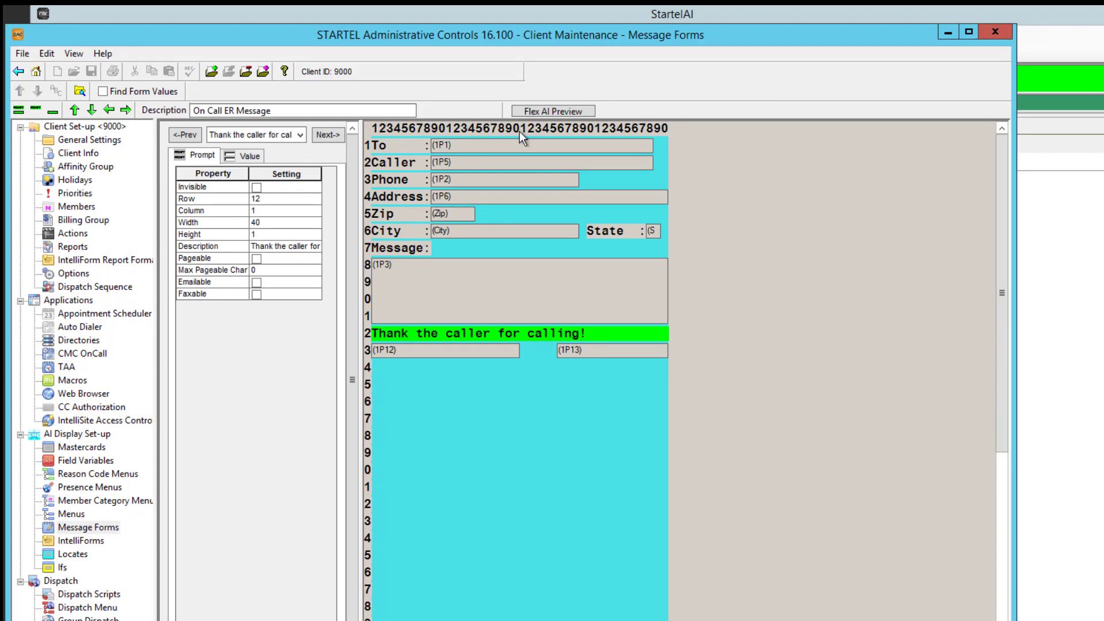
click(520, 152)
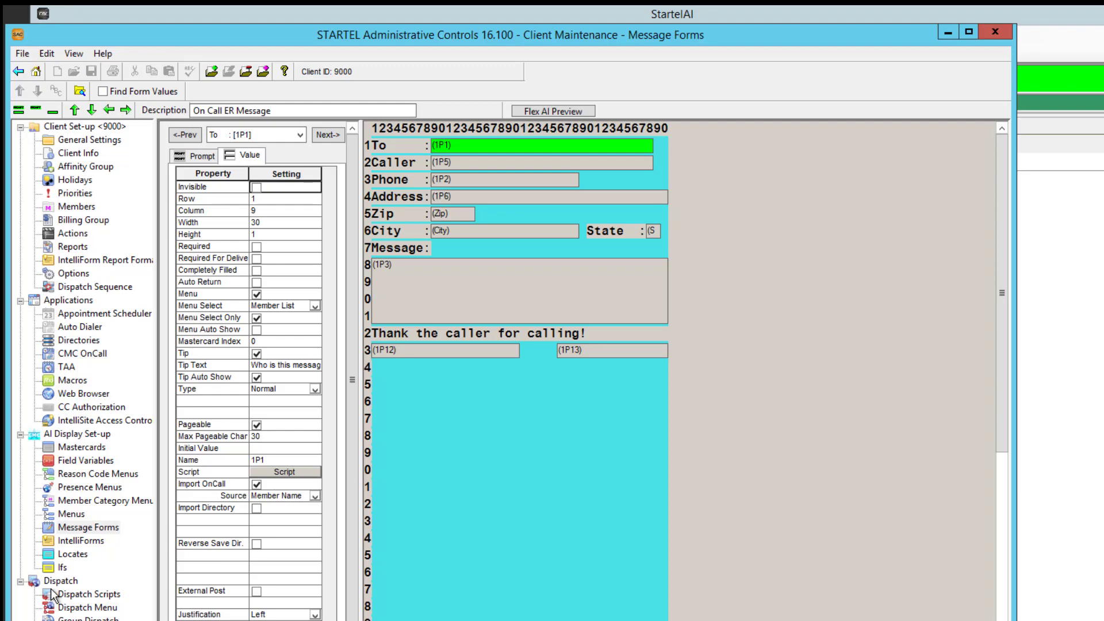
Add a client dispatch script and describe it with the test member's first name followed by "Message"
click(81, 595)
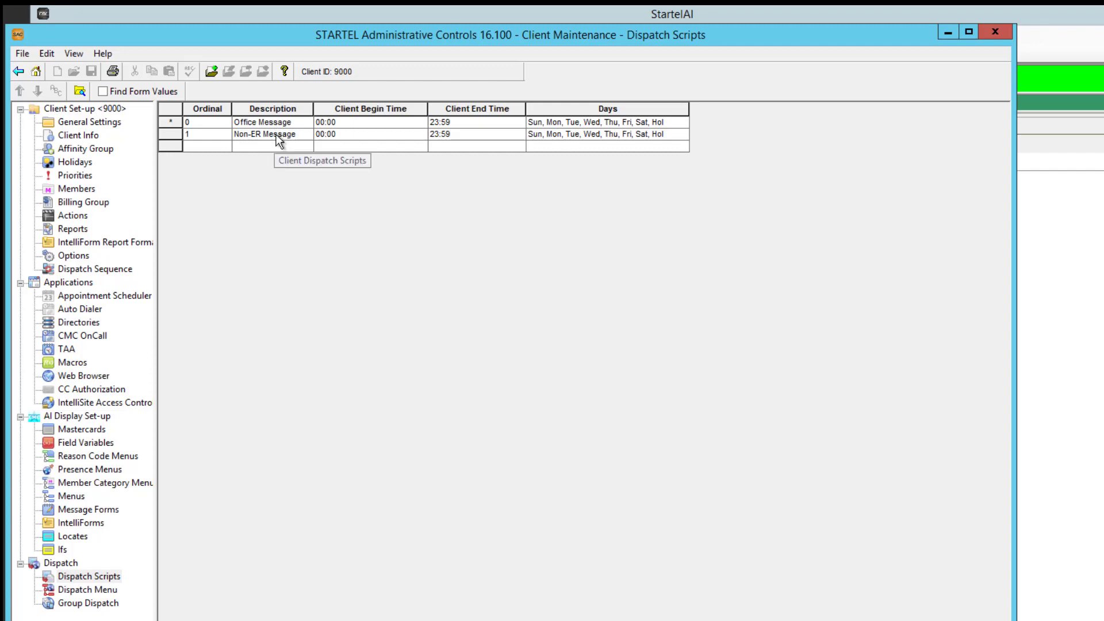
click(212, 71)
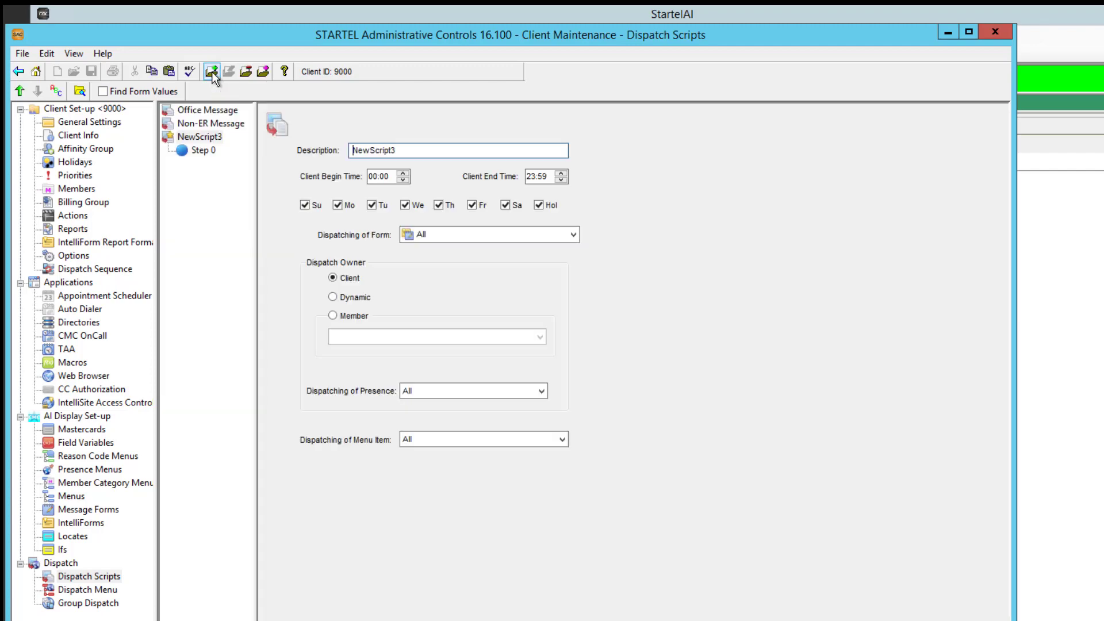
drag(410, 147, 347, 147)
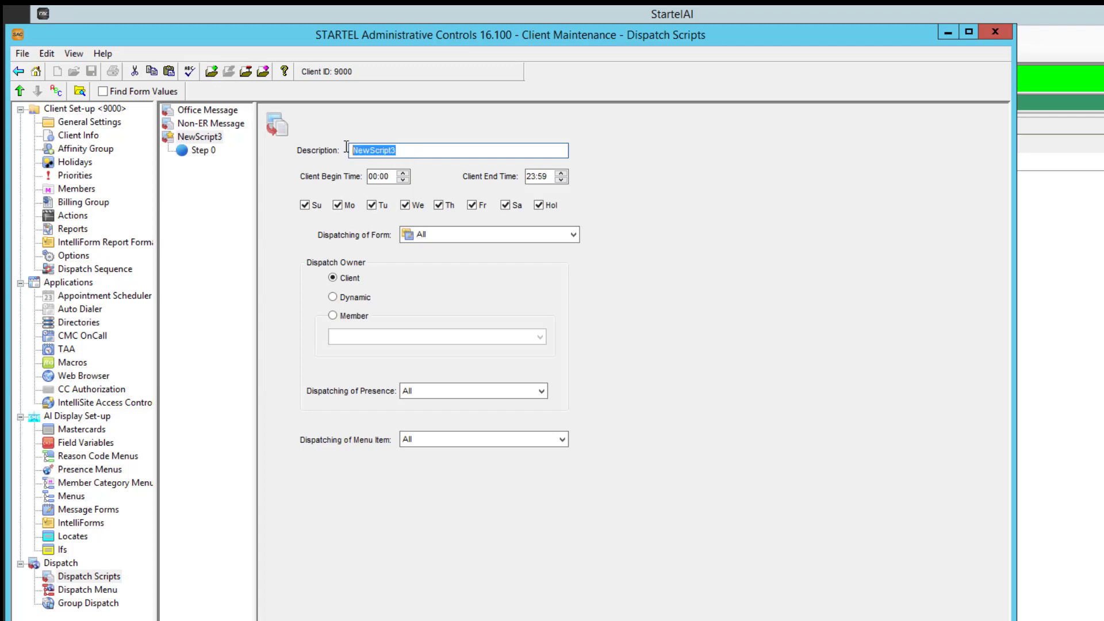
text(Randy Message)
Limit the new script to the On Call ER Message form, make the test member its dispatch owner, and save it
click(574, 234)
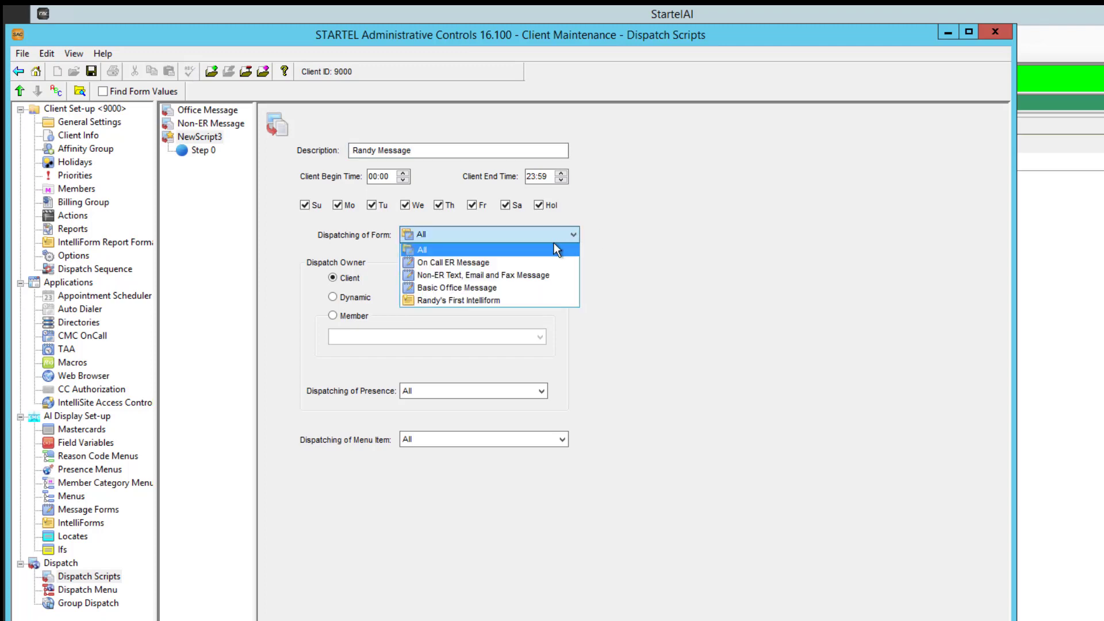
click(537, 262)
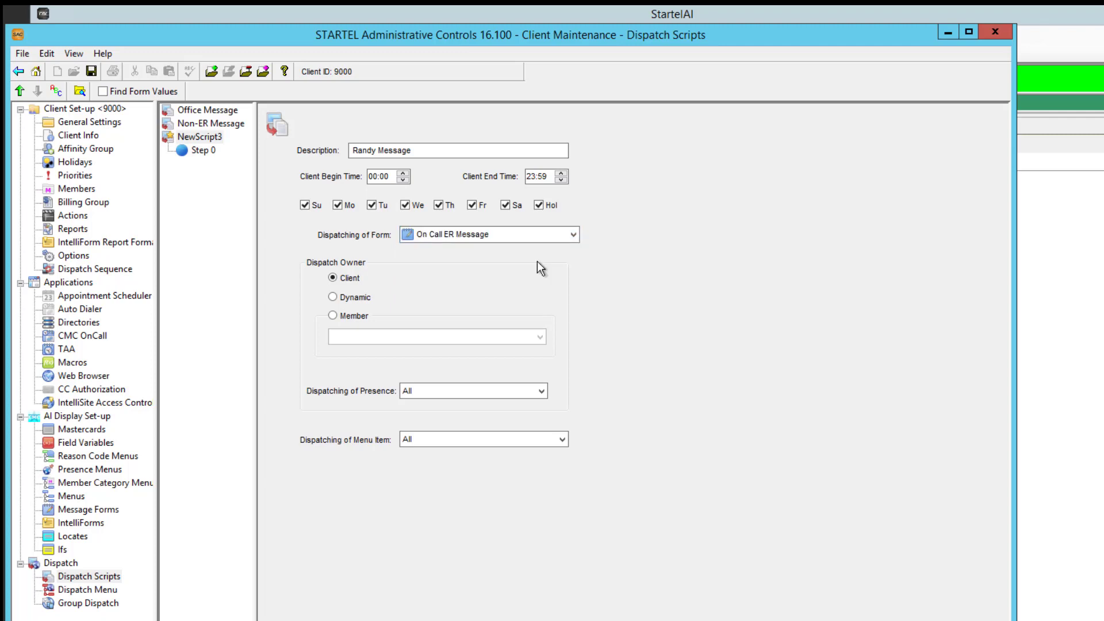
click(333, 315)
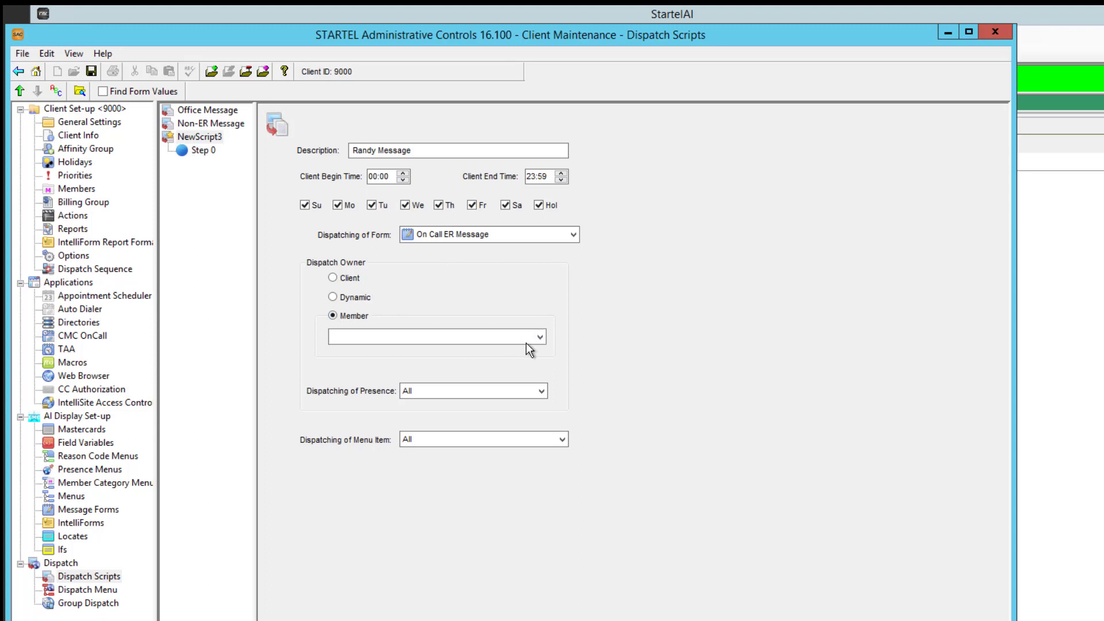
click(540, 337)
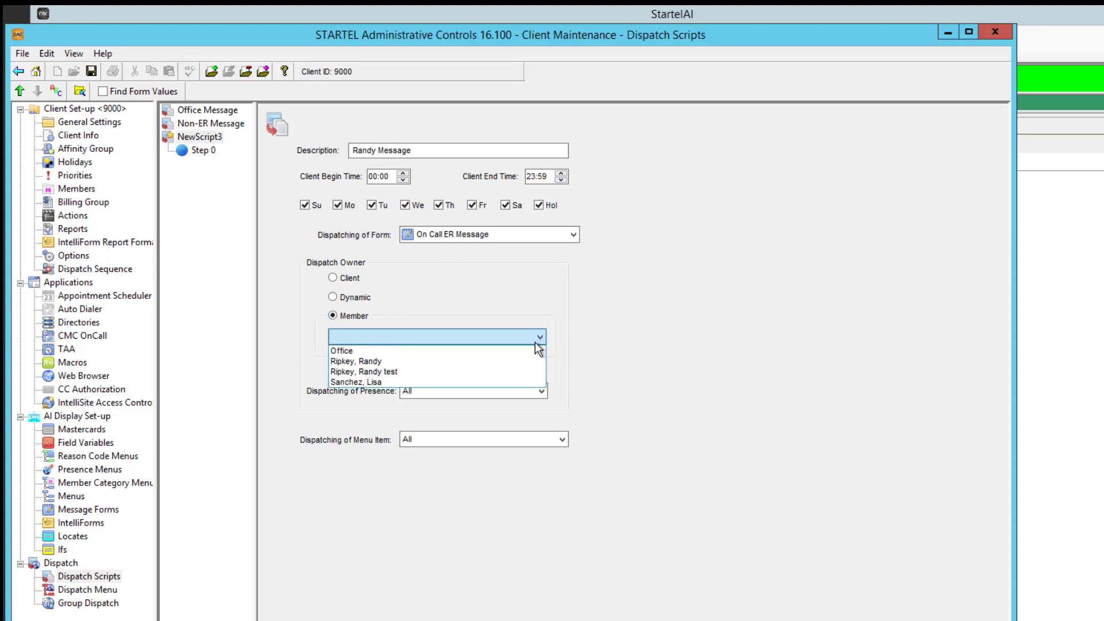
click(433, 375)
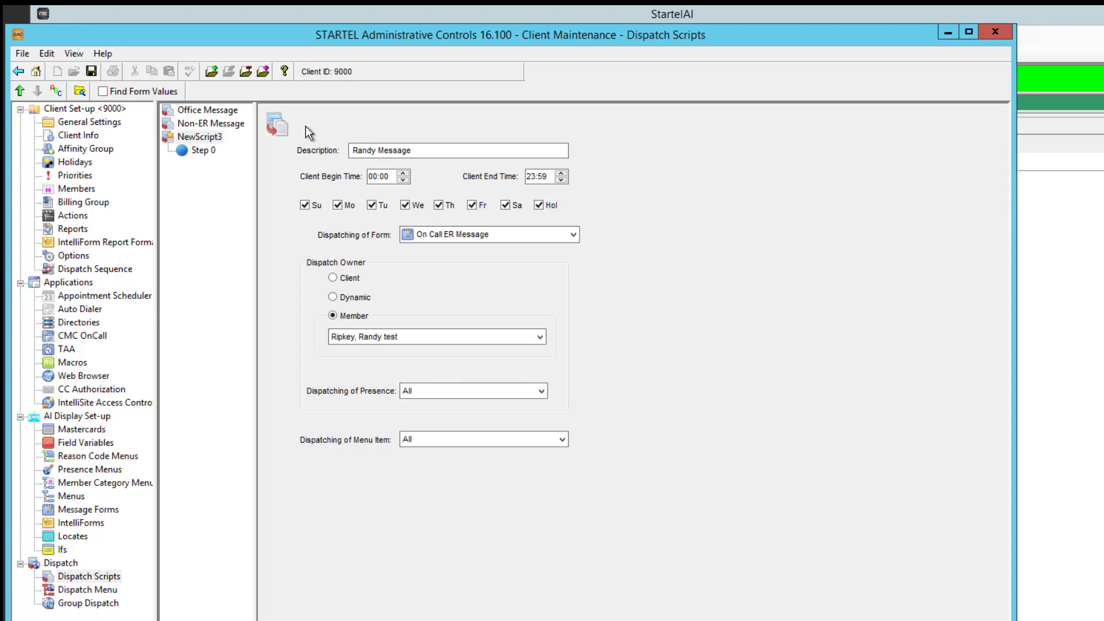
click(92, 71)
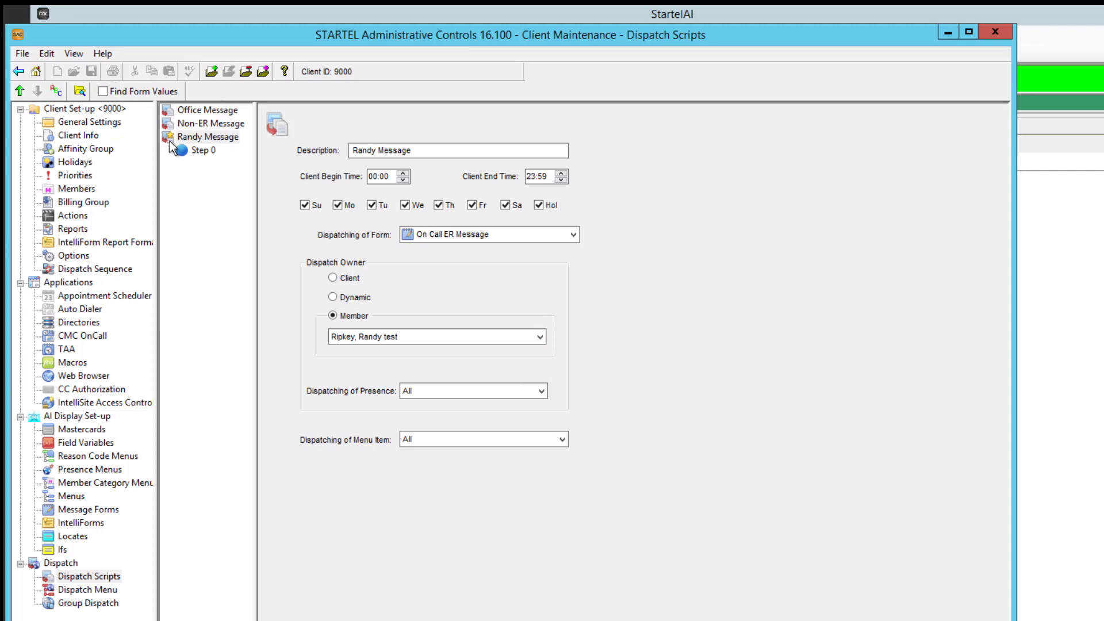
Set Step 0 of the script to e-mail the office's Management Team Email contact and save it
click(181, 152)
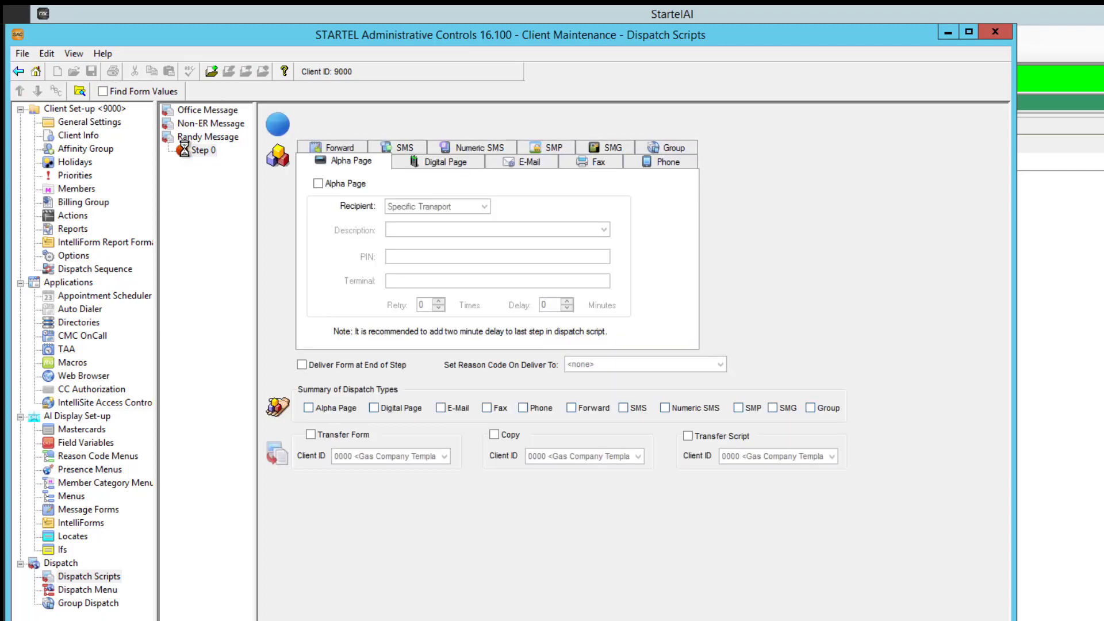
click(506, 161)
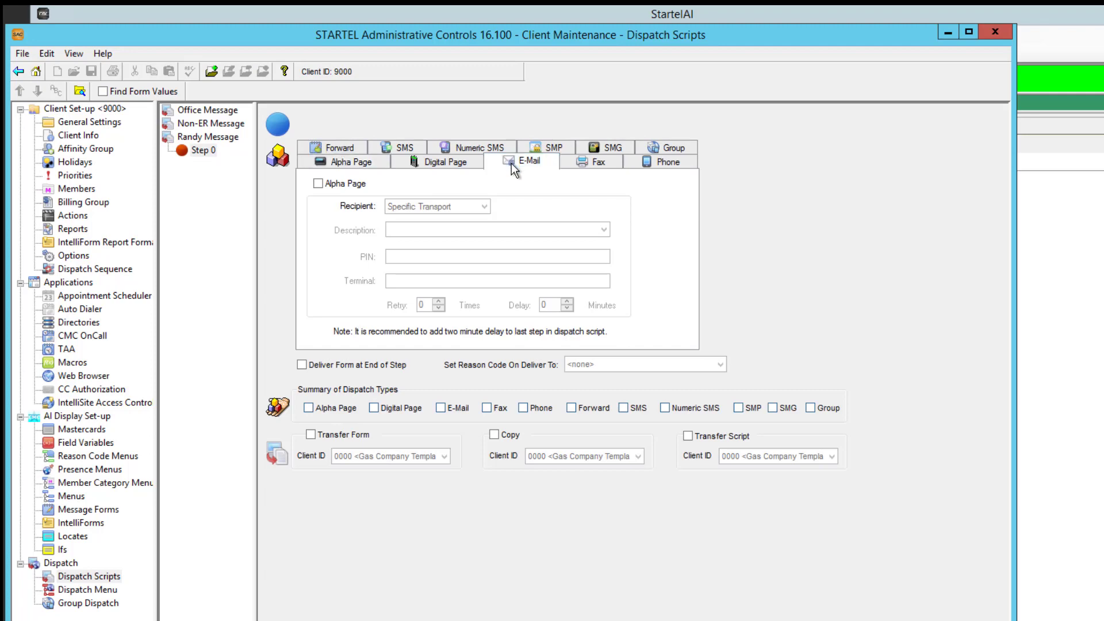
click(318, 182)
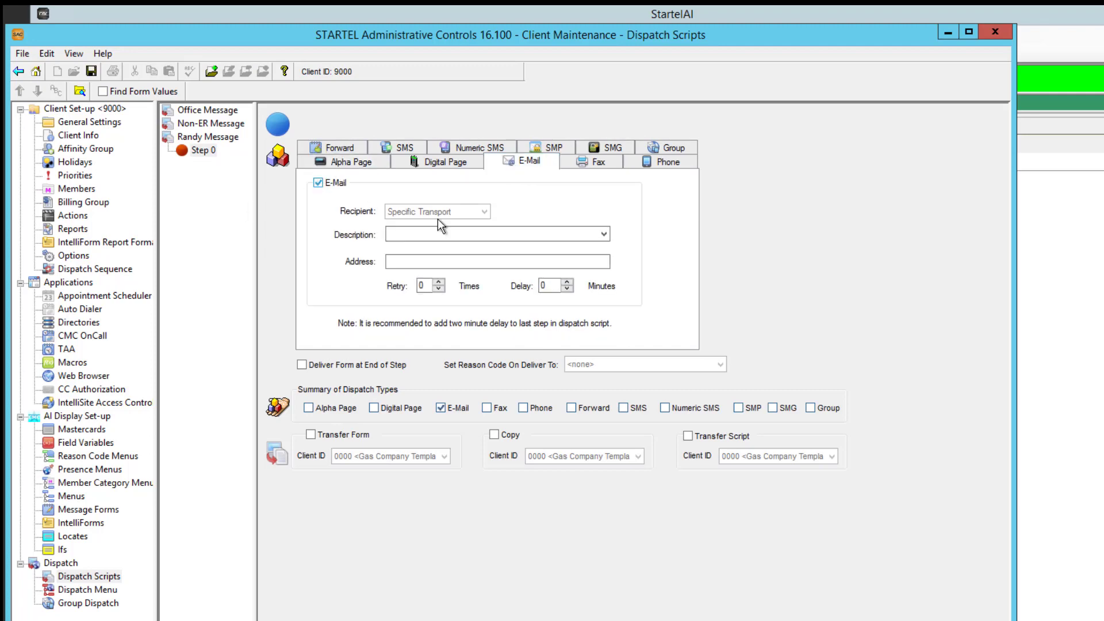
click(511, 236)
click(498, 258)
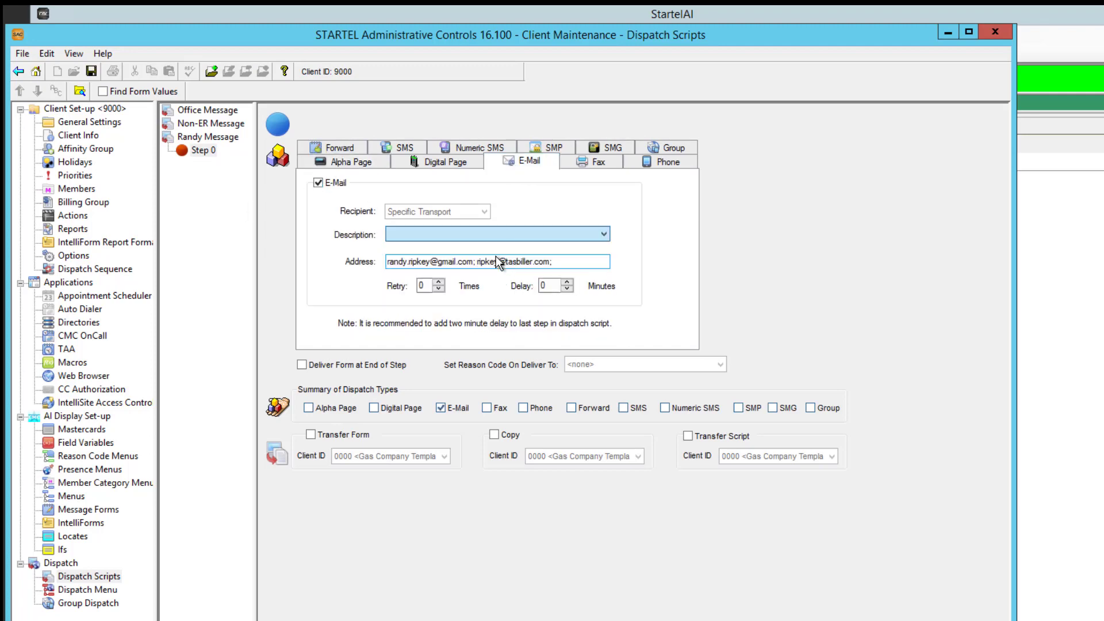
click(90, 70)
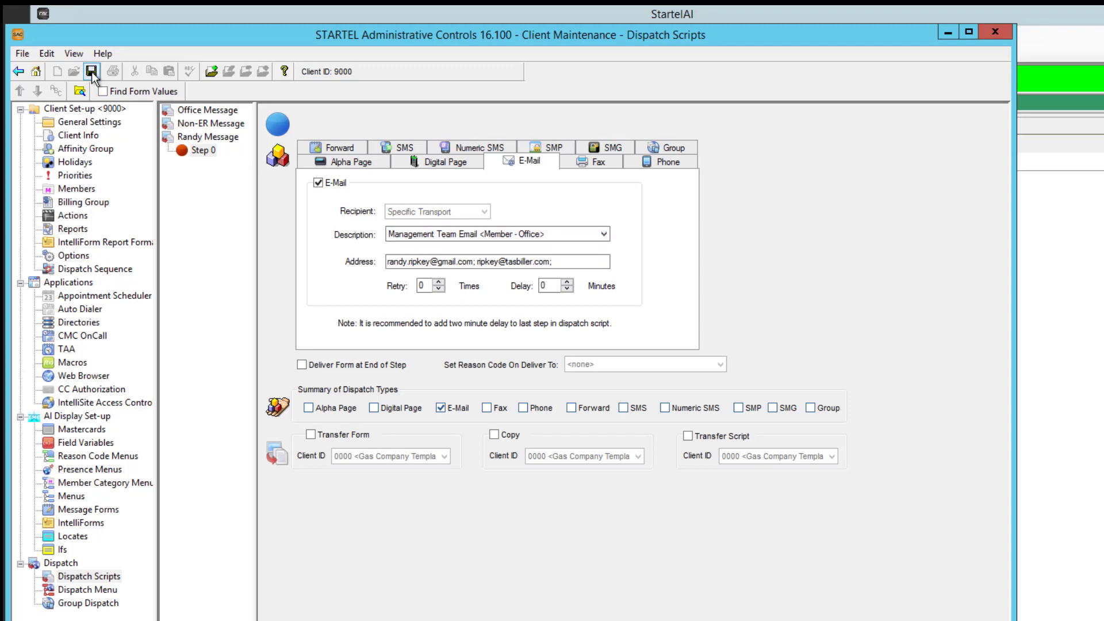
Add Step 1 as an SMS page to the test member's SMS contact with a 15-minute delay, and save it
click(212, 73)
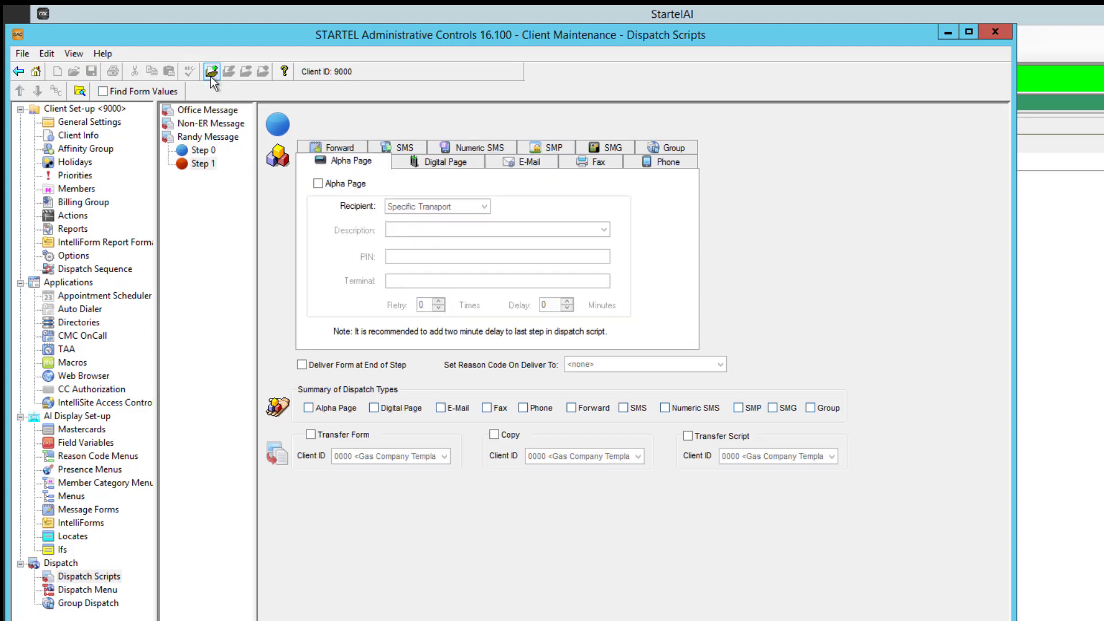
click(397, 148)
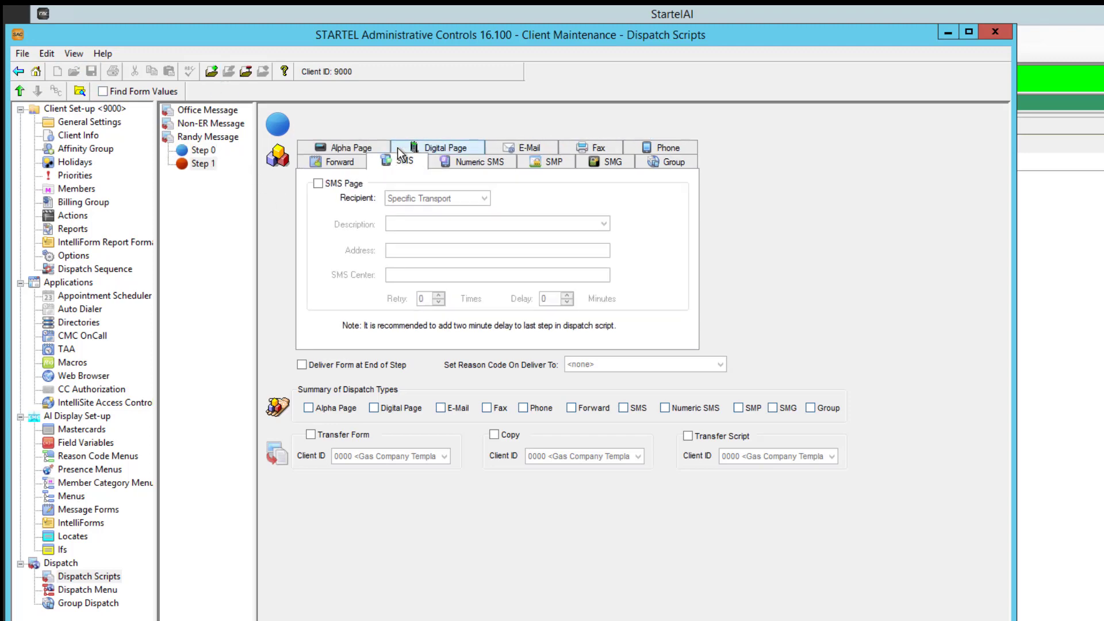
click(318, 183)
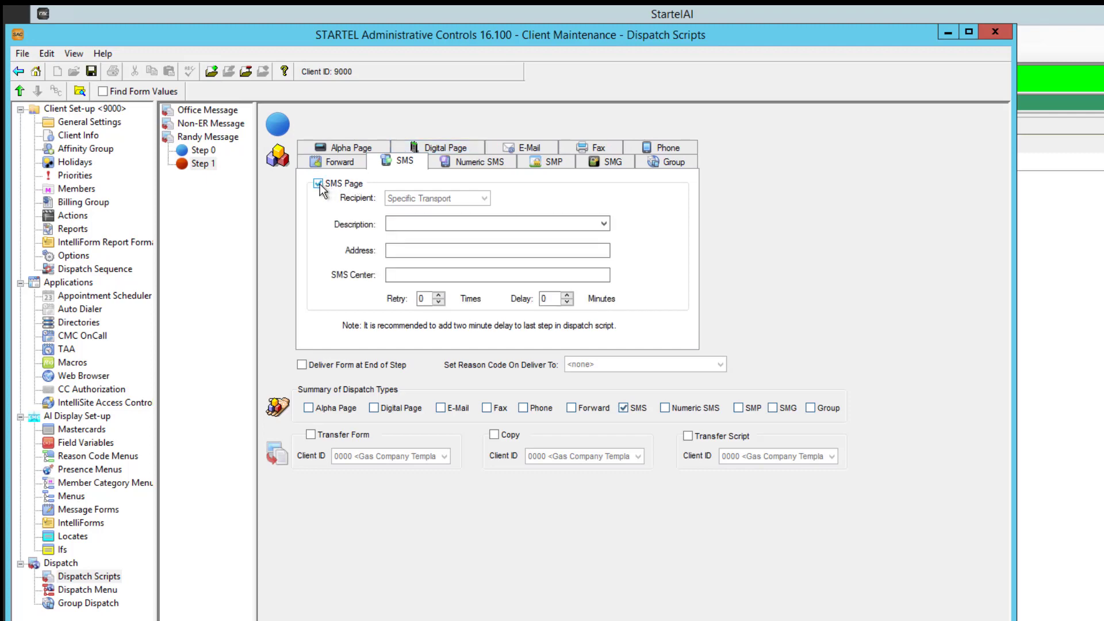
click(605, 224)
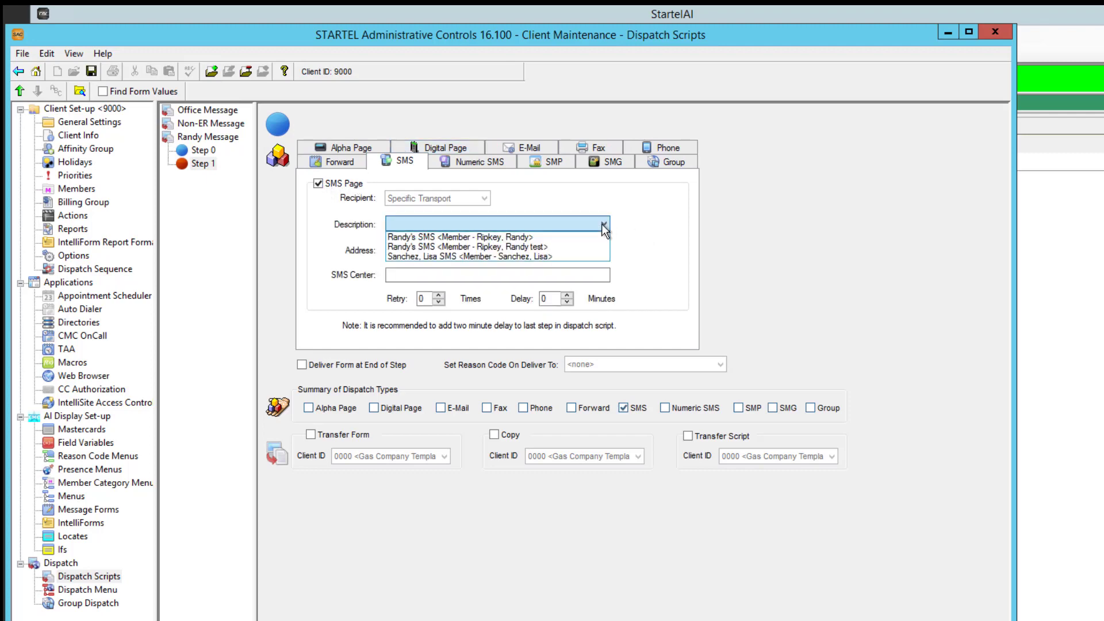
click(574, 245)
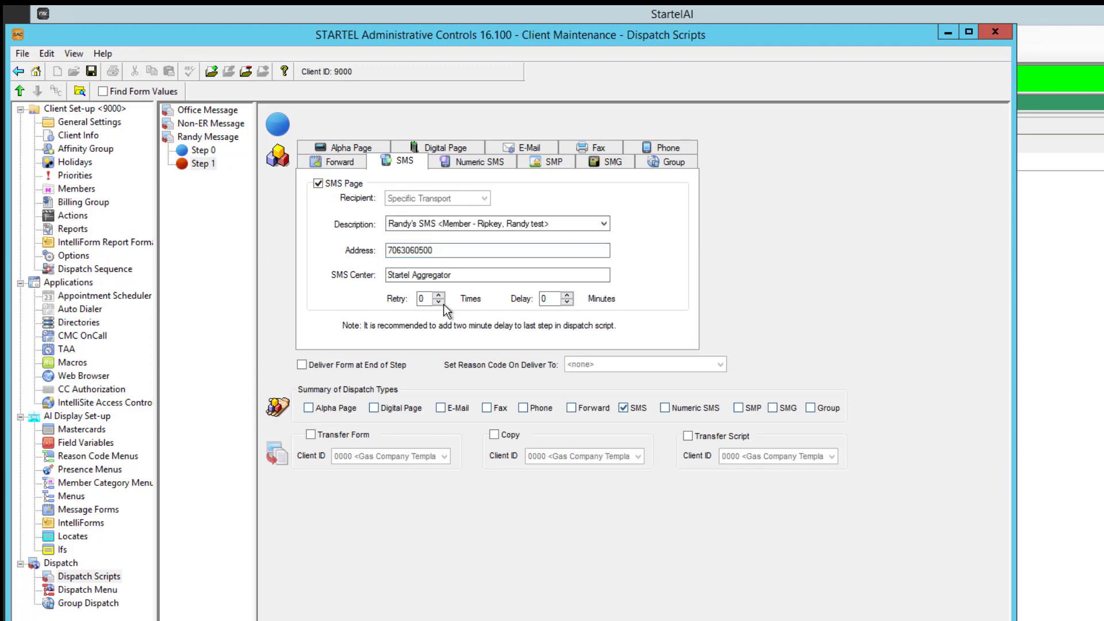
double_click(543, 300)
text(15)
click(91, 72)
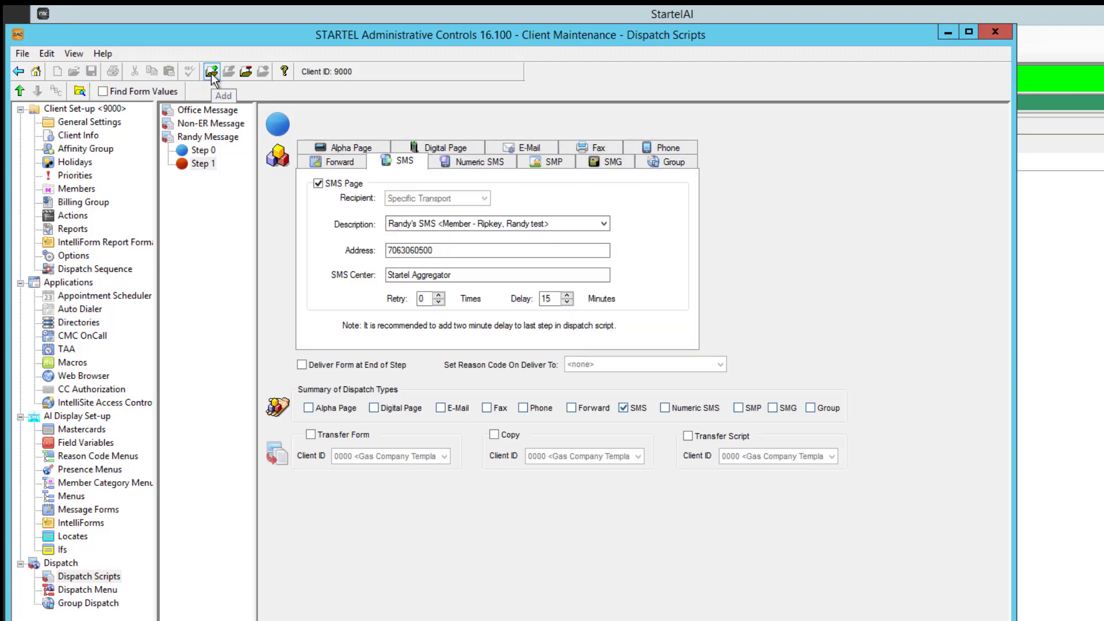
Add Step 2 to the script as a phone dispatch to the test member's Cell contact
click(212, 71)
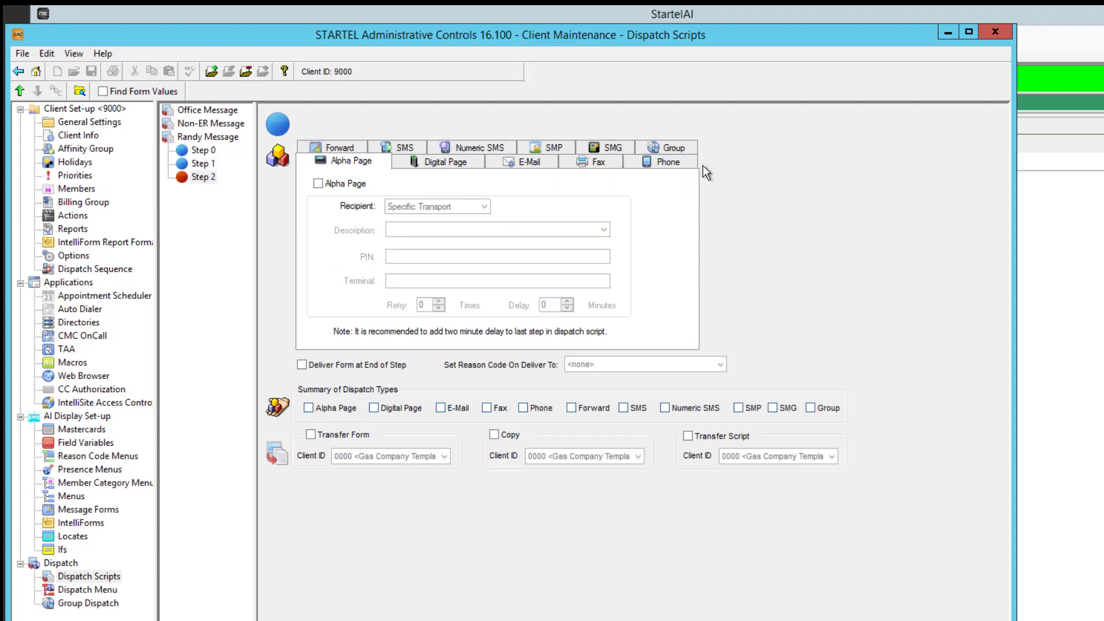
click(681, 162)
click(319, 183)
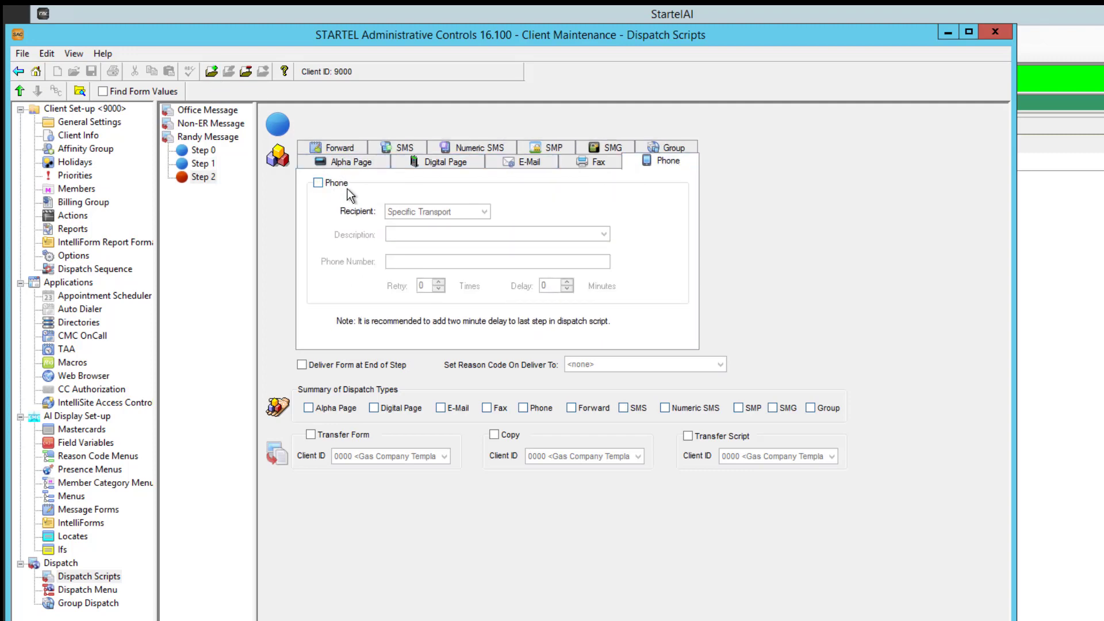
click(599, 234)
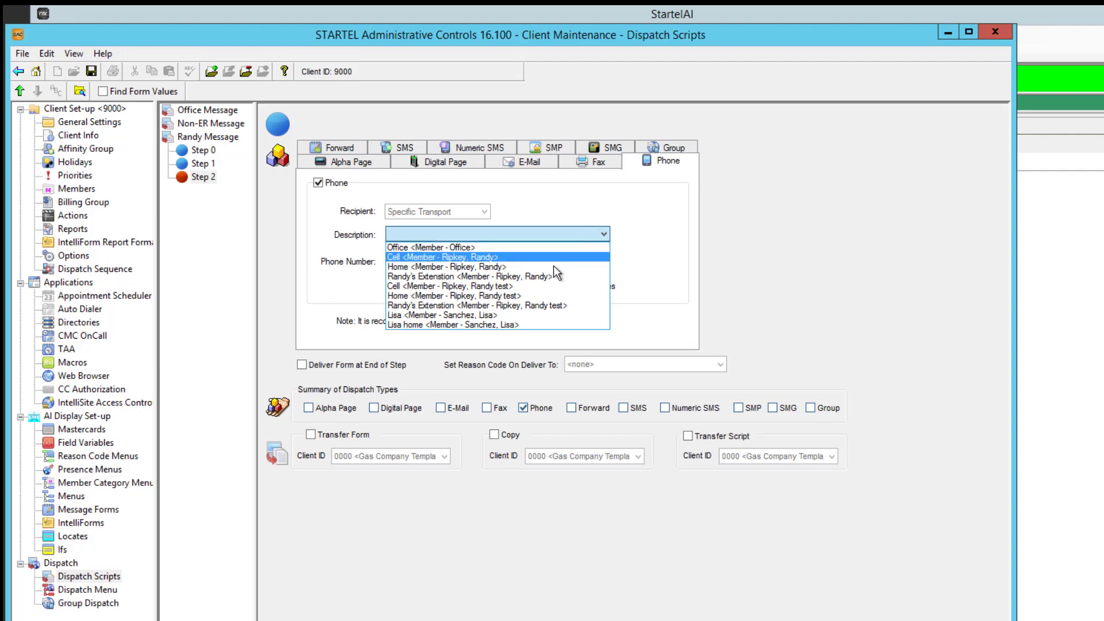
click(569, 306)
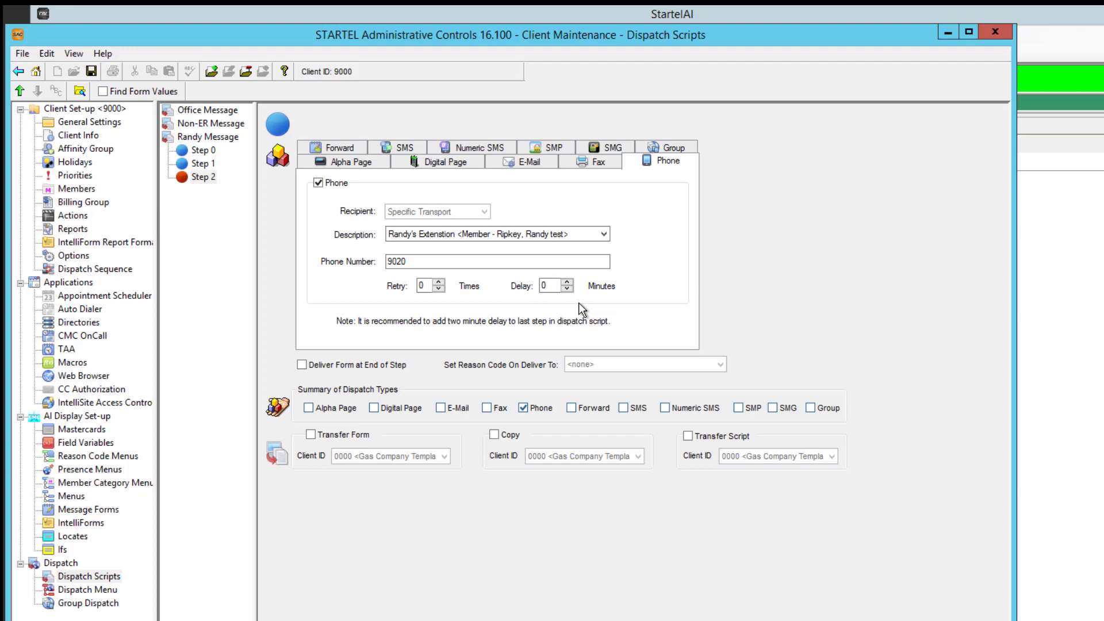
click(604, 234)
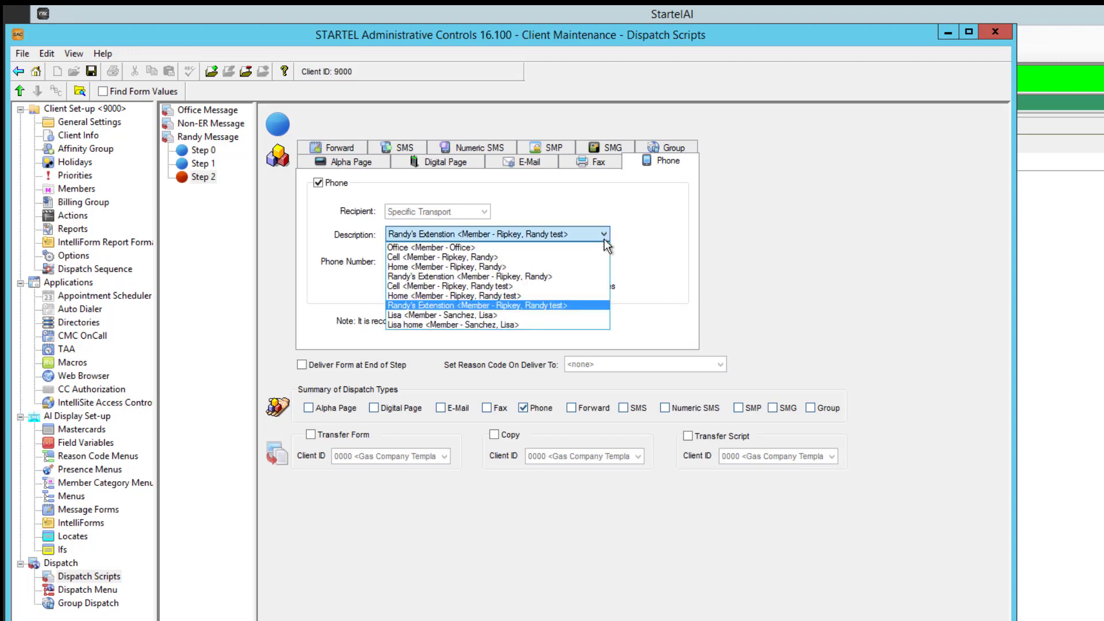
click(558, 286)
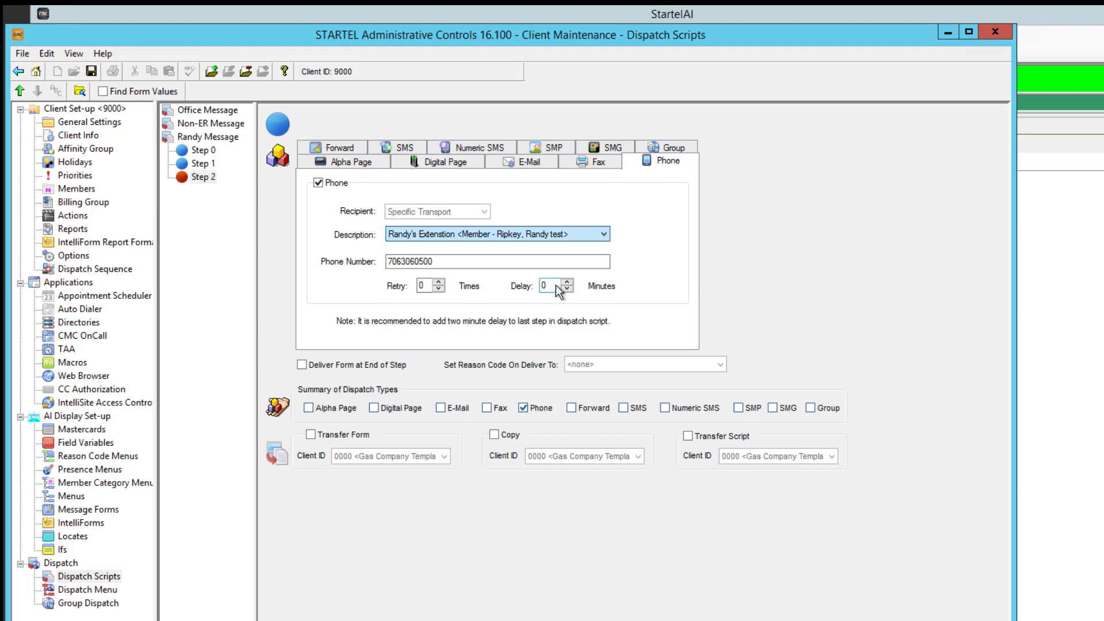
Set the Step 2 phone dispatch delay to 5 minutes and raise its retry count
click(555, 286)
double_click(554, 286)
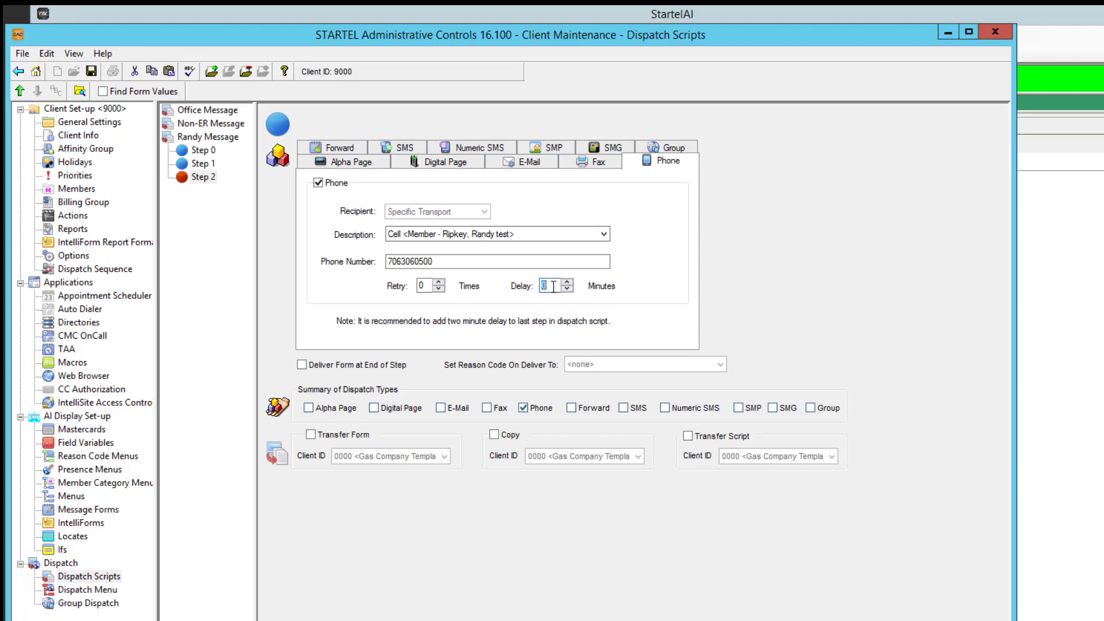
text(5)
click(439, 282)
Add Step 3 to the script as a phone dispatch to the other on-call member's first-listed phone contact, not the home one
click(211, 72)
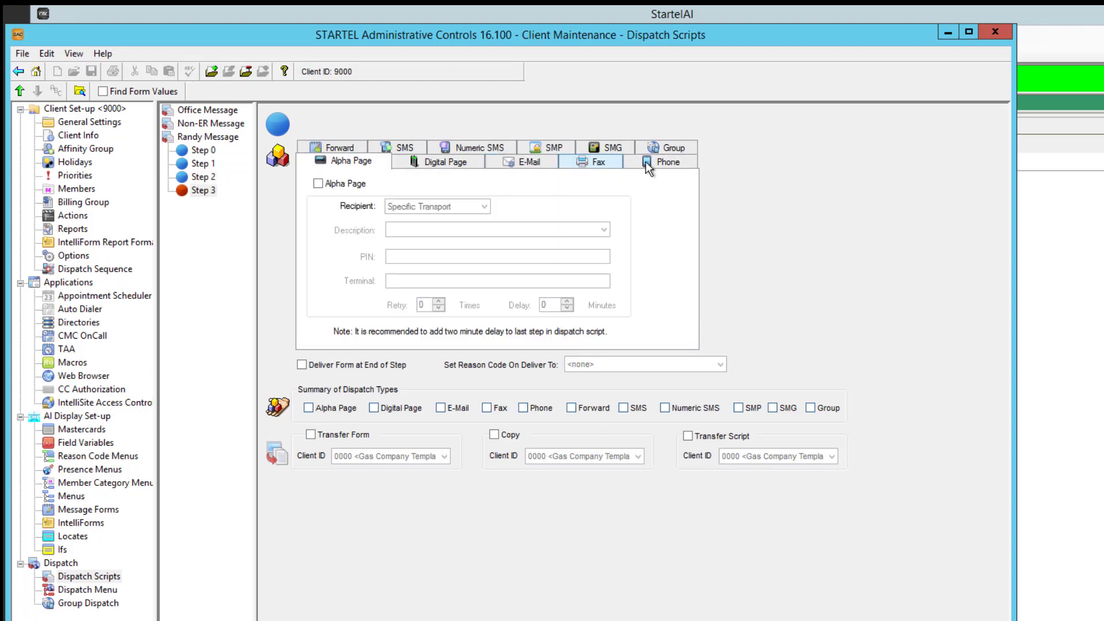
click(661, 162)
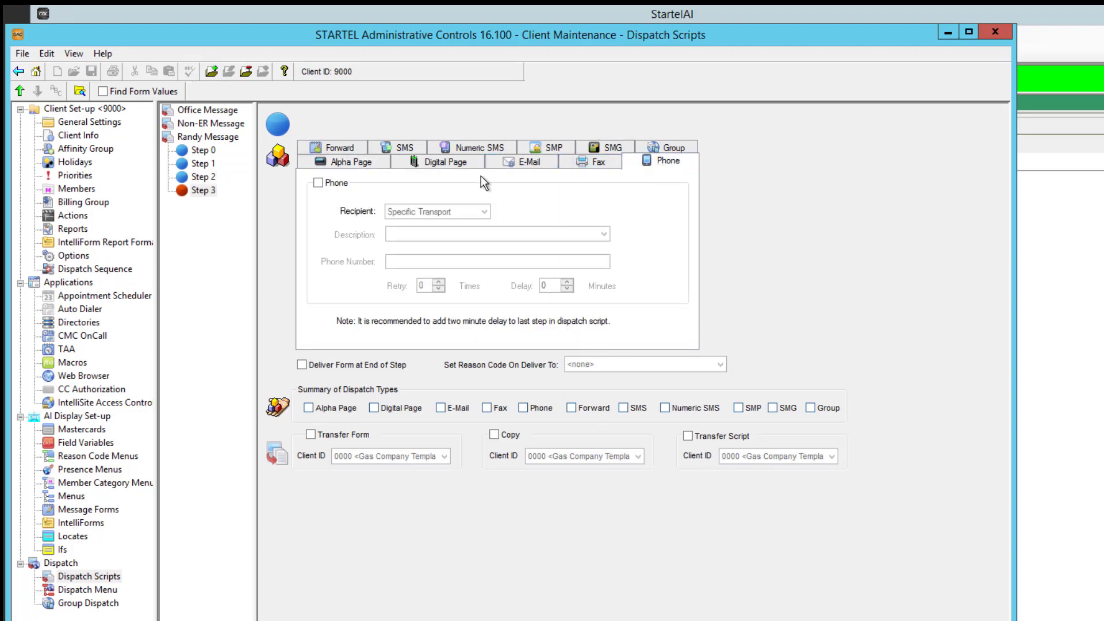
click(318, 183)
click(602, 235)
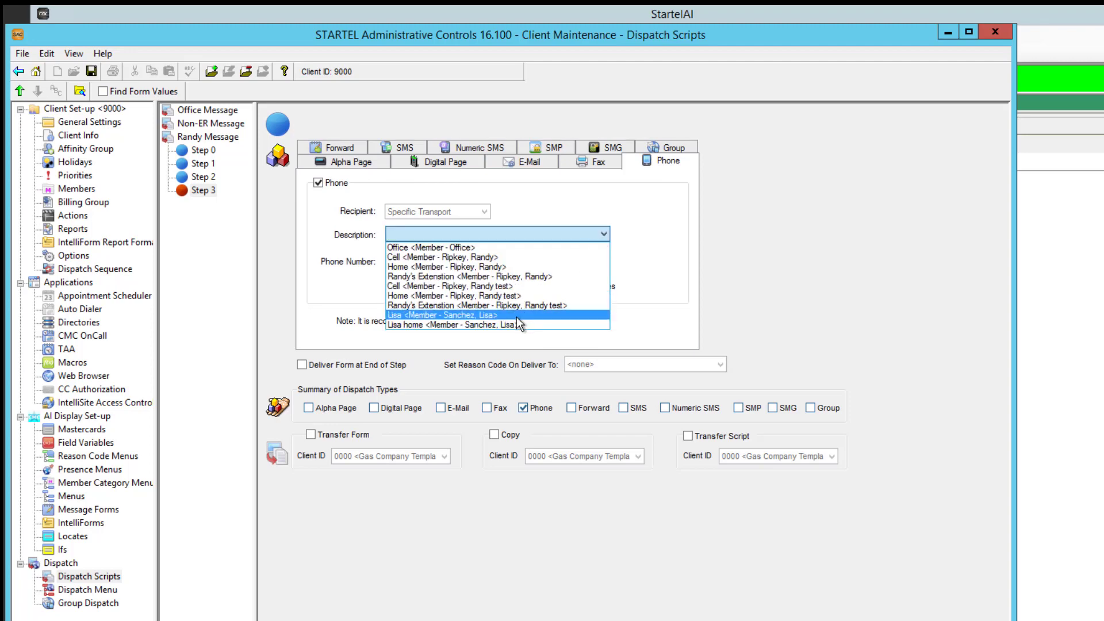
click(516, 315)
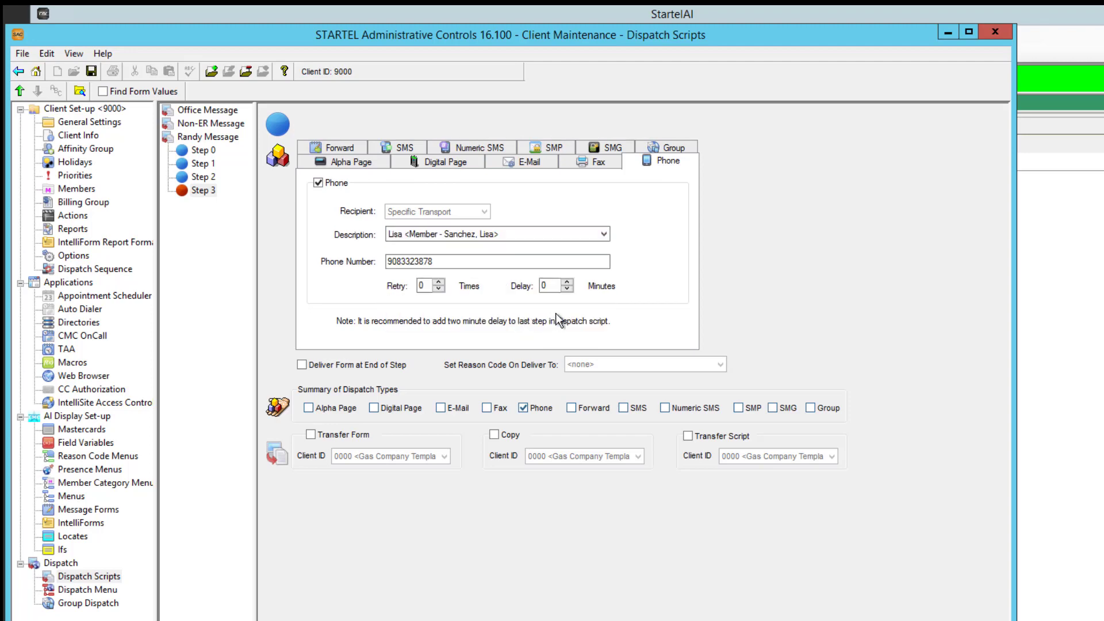
Set the Step 3 phone dispatch to 1 retry with a 5-minute delay and save it
click(439, 282)
key(Tab)
text(5)
click(92, 71)
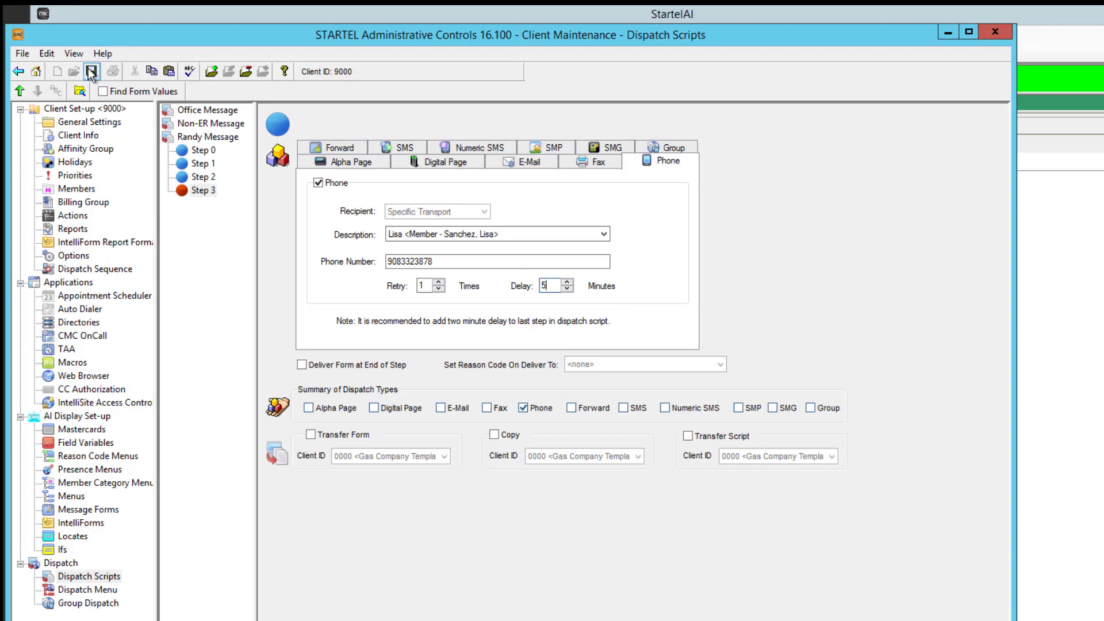
Duplicate the test member's complete dispatch script with all of its steps
click(171, 139)
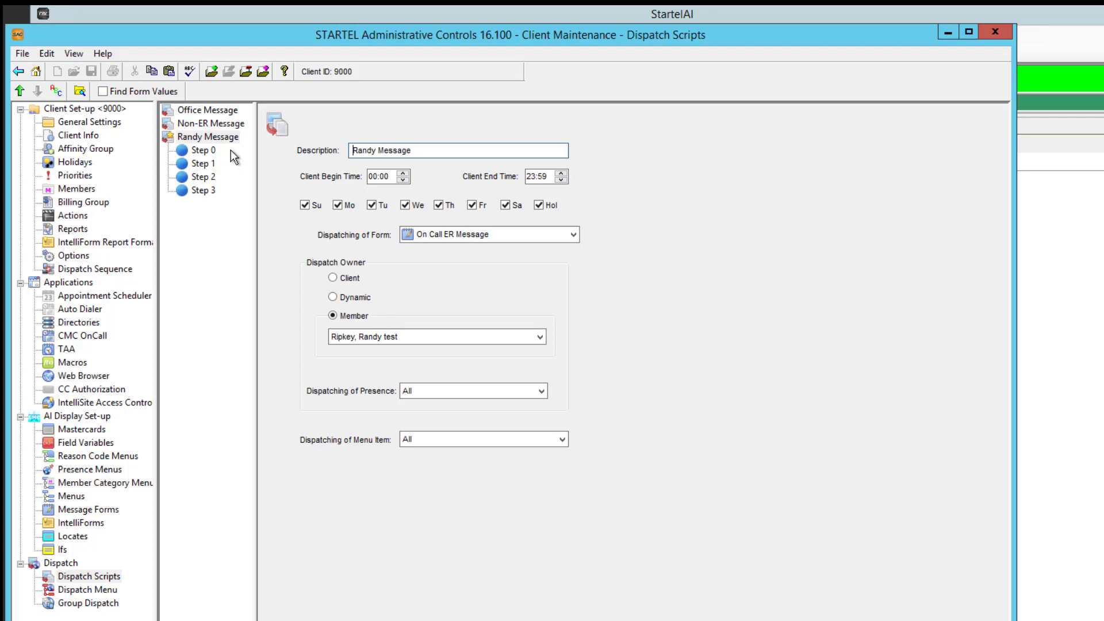
click(175, 140)
click(263, 72)
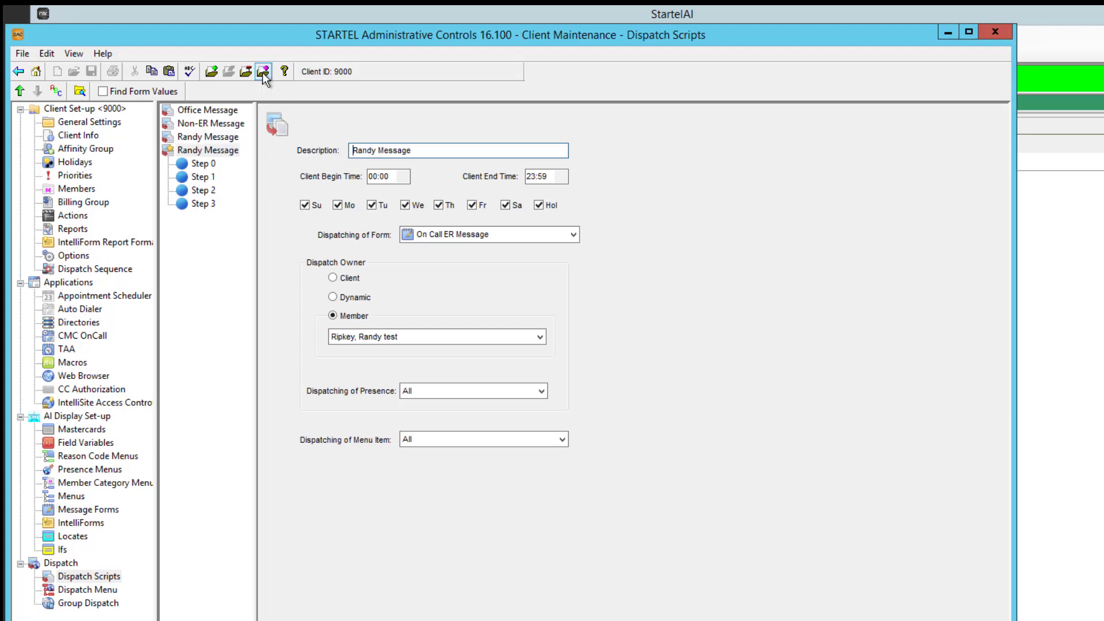
Rename the copied script after the other on-call member, make that member the dispatch owner, and save it
double_click(358, 150)
text(Lisa)
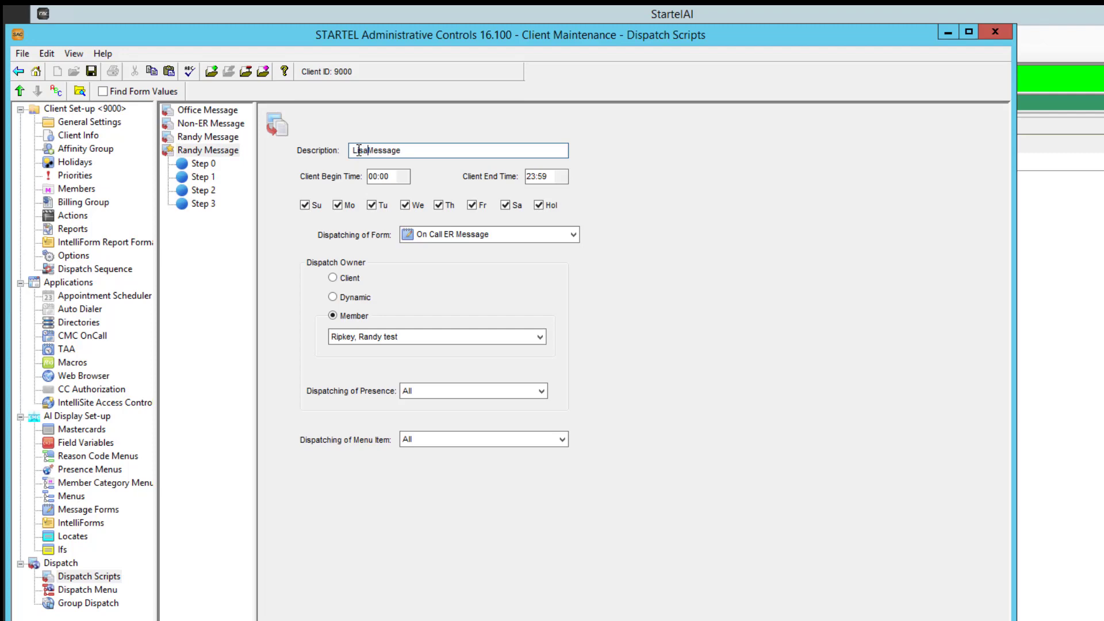
click(541, 338)
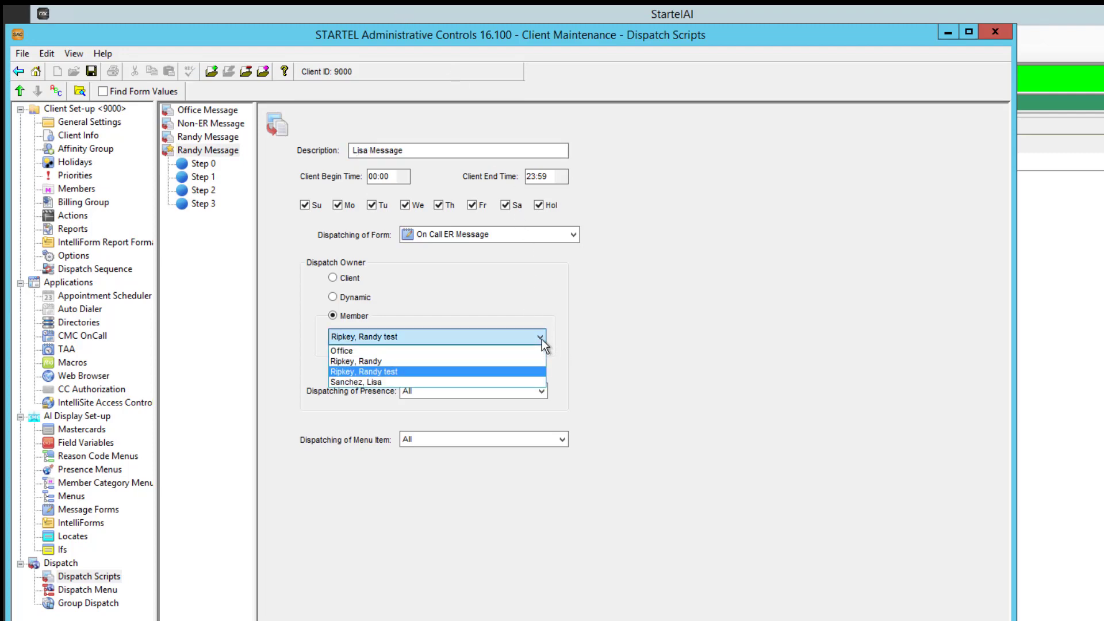
click(428, 382)
click(91, 72)
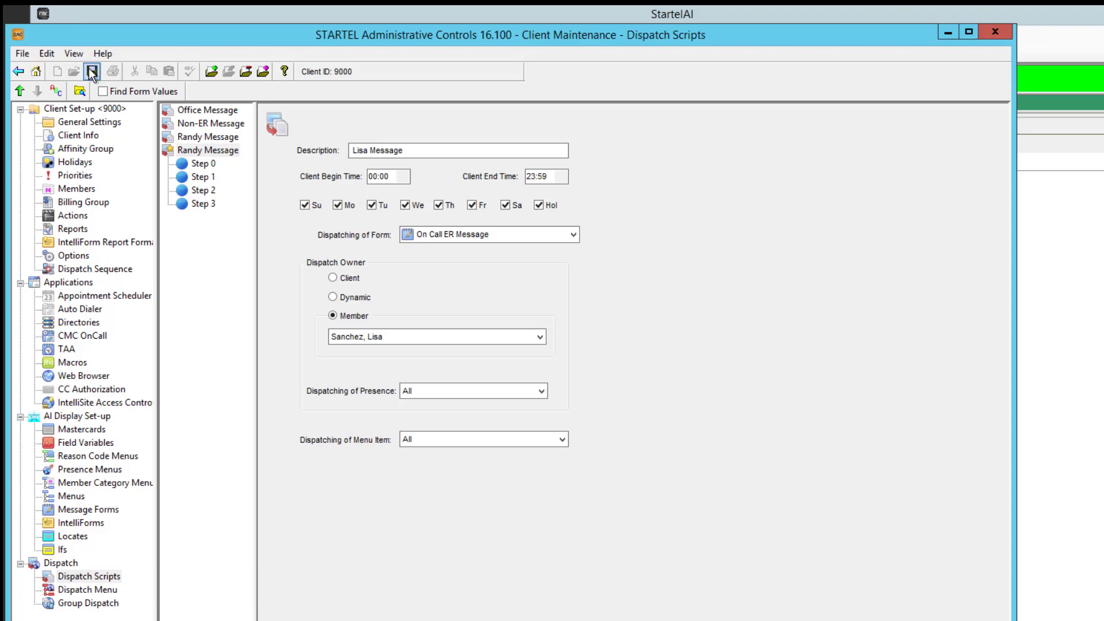
Redirect the copied script's Step 1 SMS page to the other on-call member's SMS contact and save it
click(182, 165)
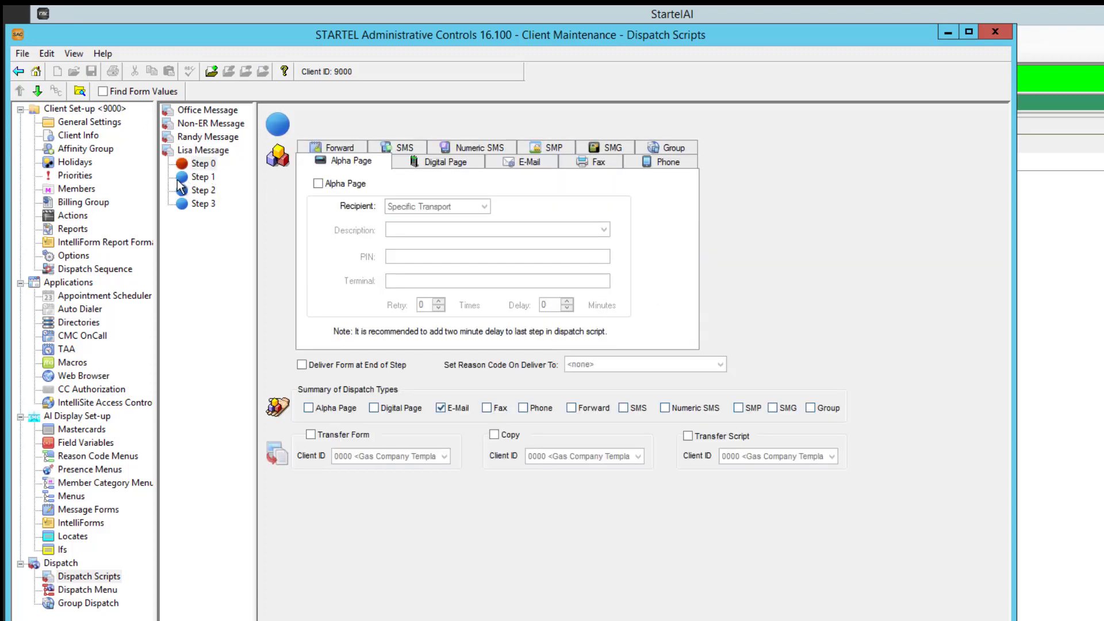
click(184, 178)
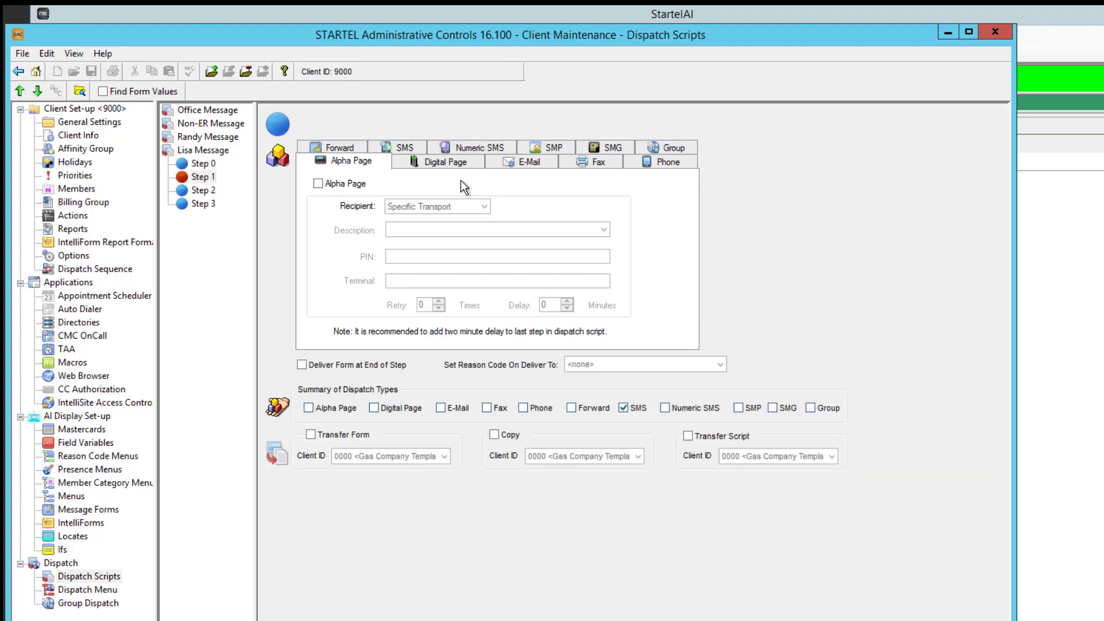
click(405, 148)
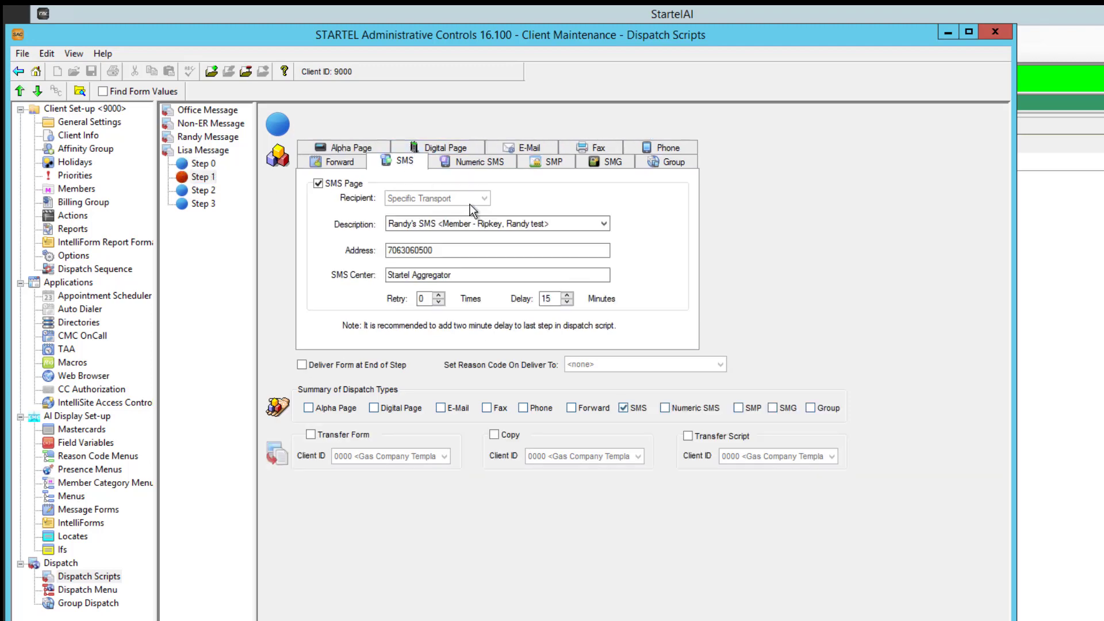
click(598, 223)
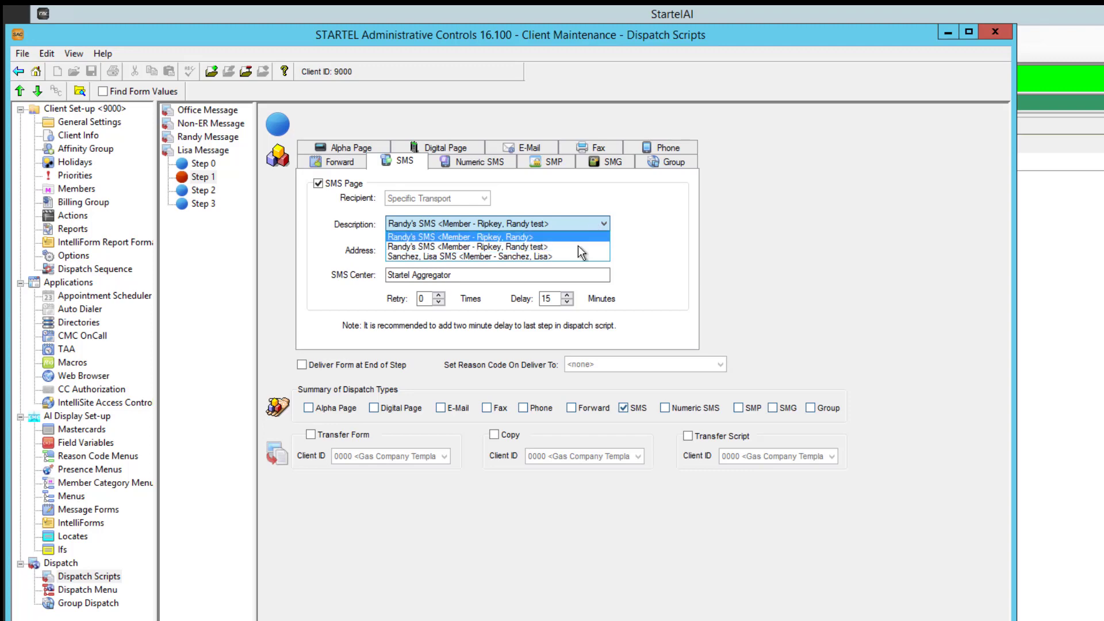
click(572, 256)
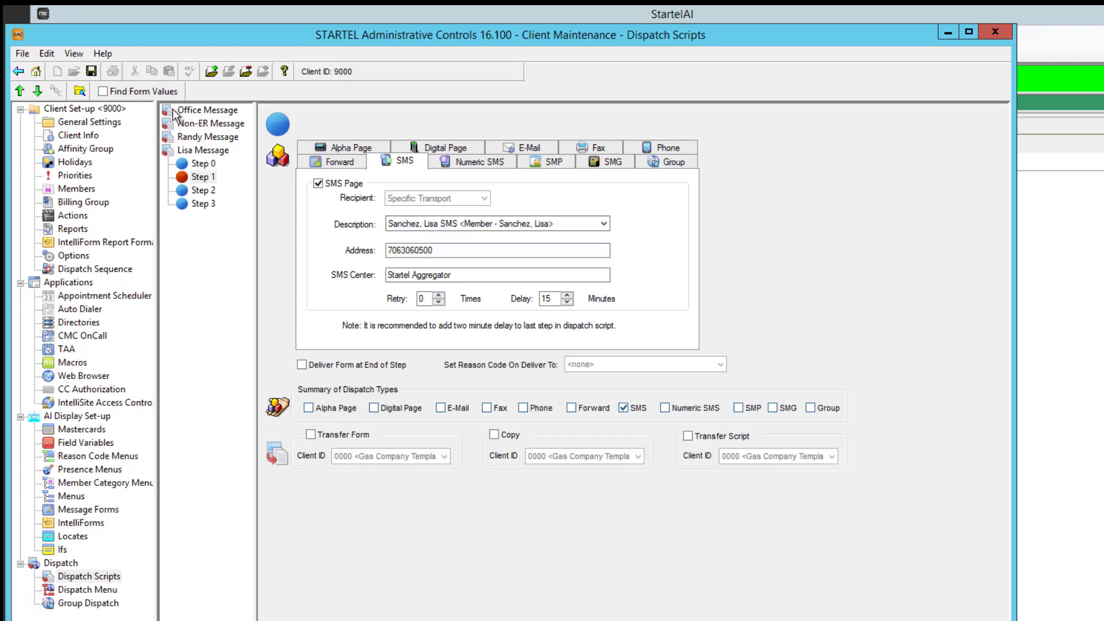
click(91, 71)
Switch the copied script's Step 2 phone dispatch to its new owner's first-listed phone contact and save it
click(184, 192)
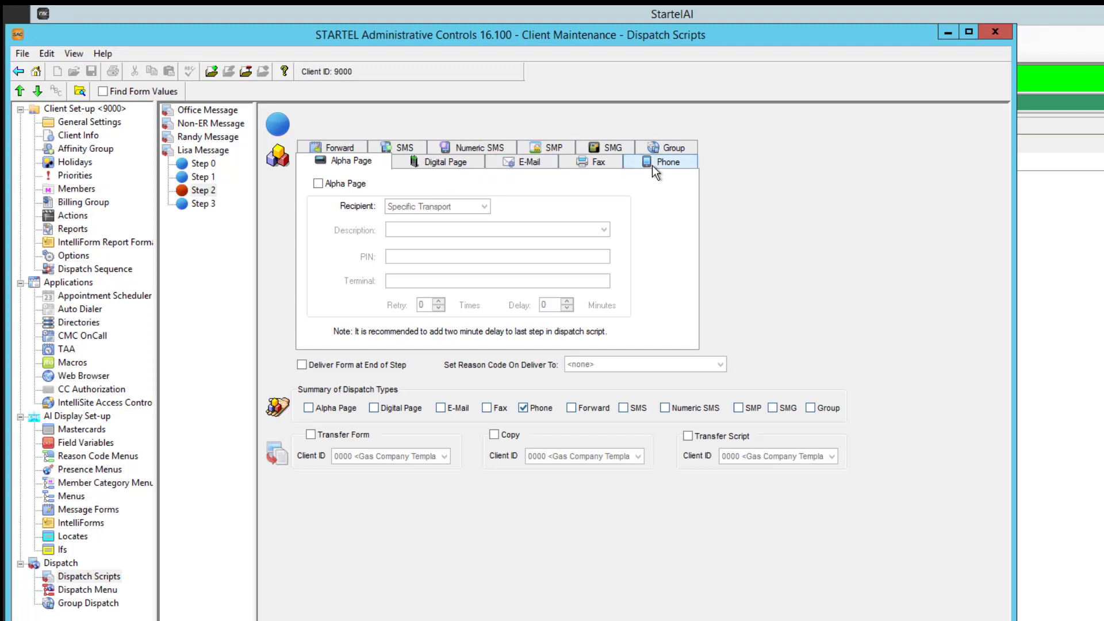
click(651, 164)
click(601, 236)
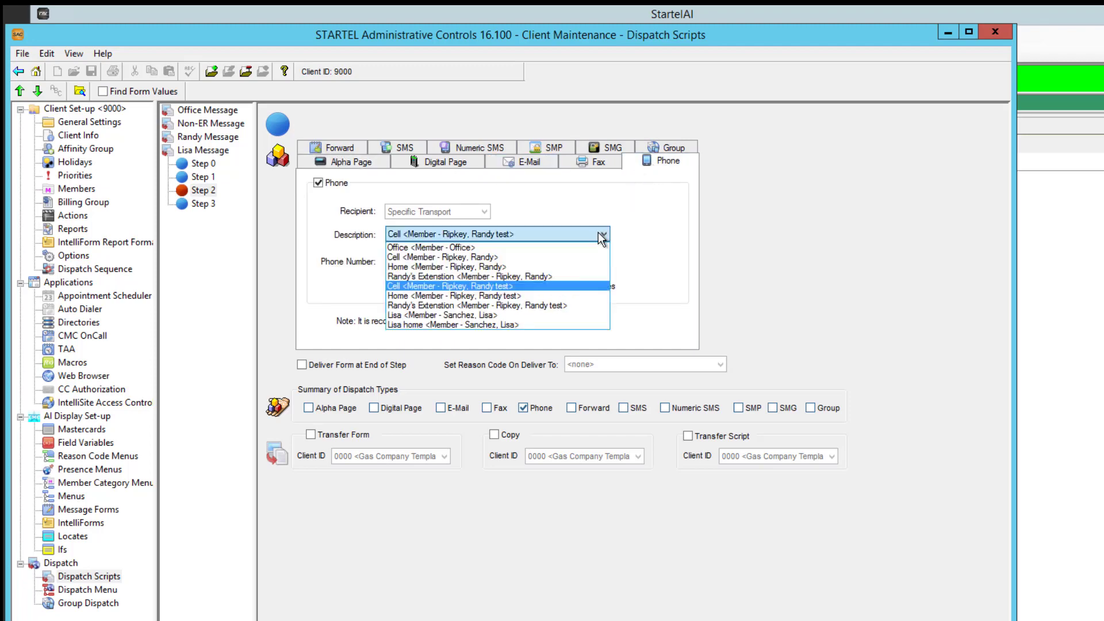
click(524, 315)
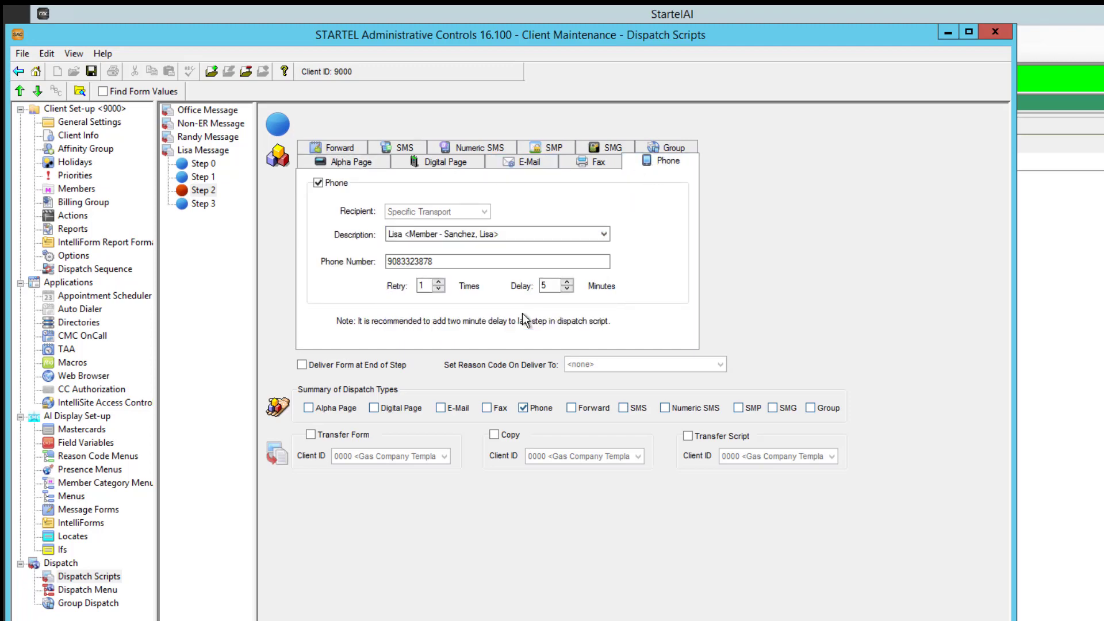
click(91, 71)
Point the copied script's Step 3 phone dispatch to the test member's Cell contact as backup and save it
click(190, 204)
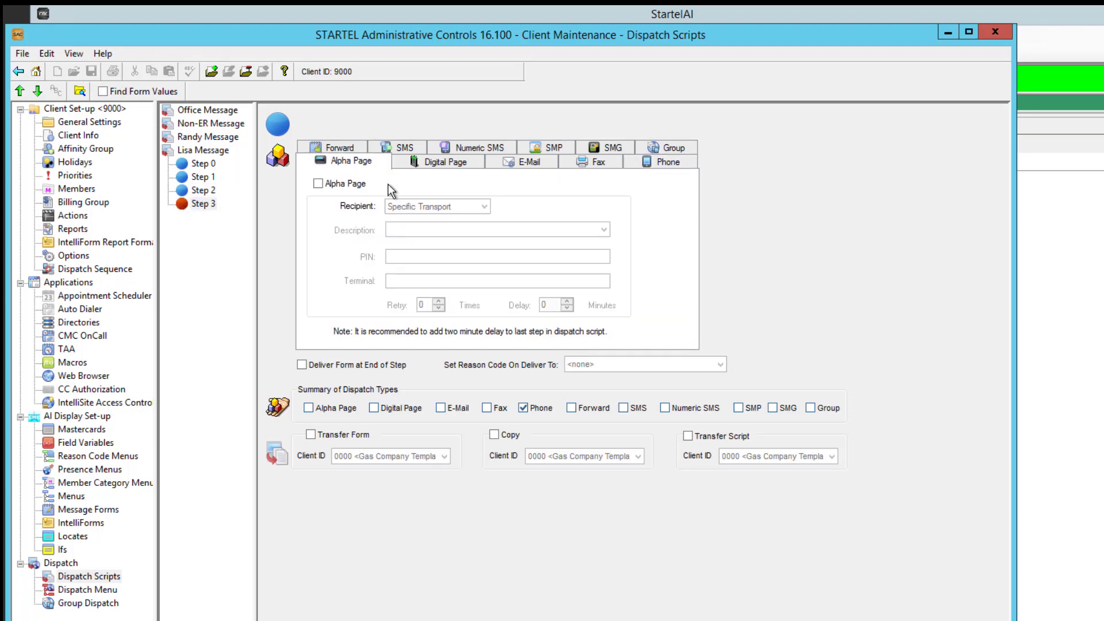
click(677, 163)
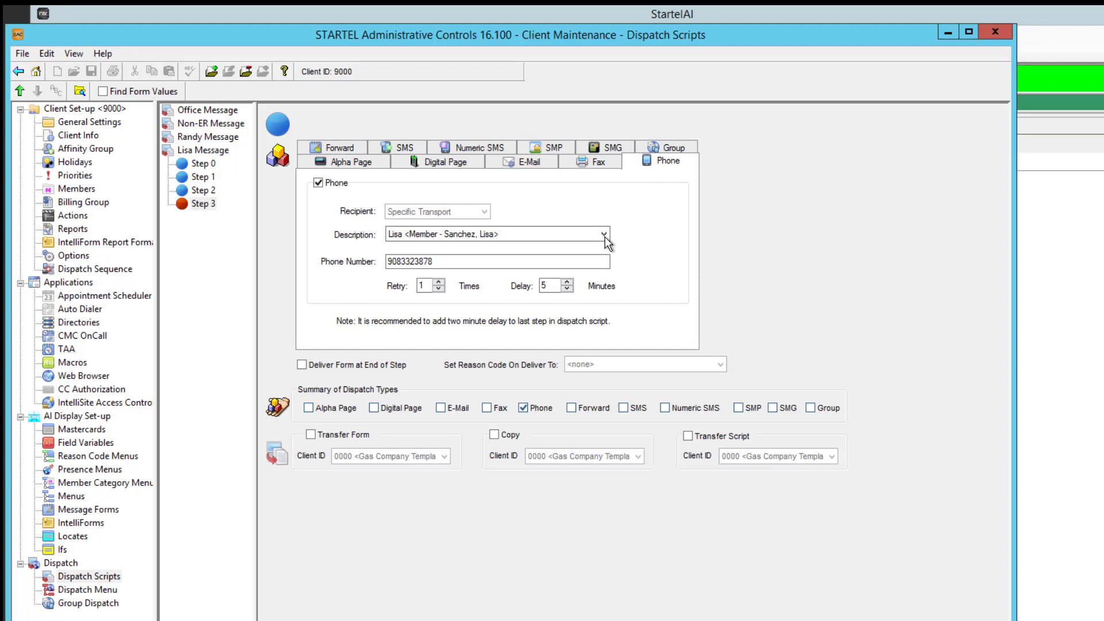
click(603, 235)
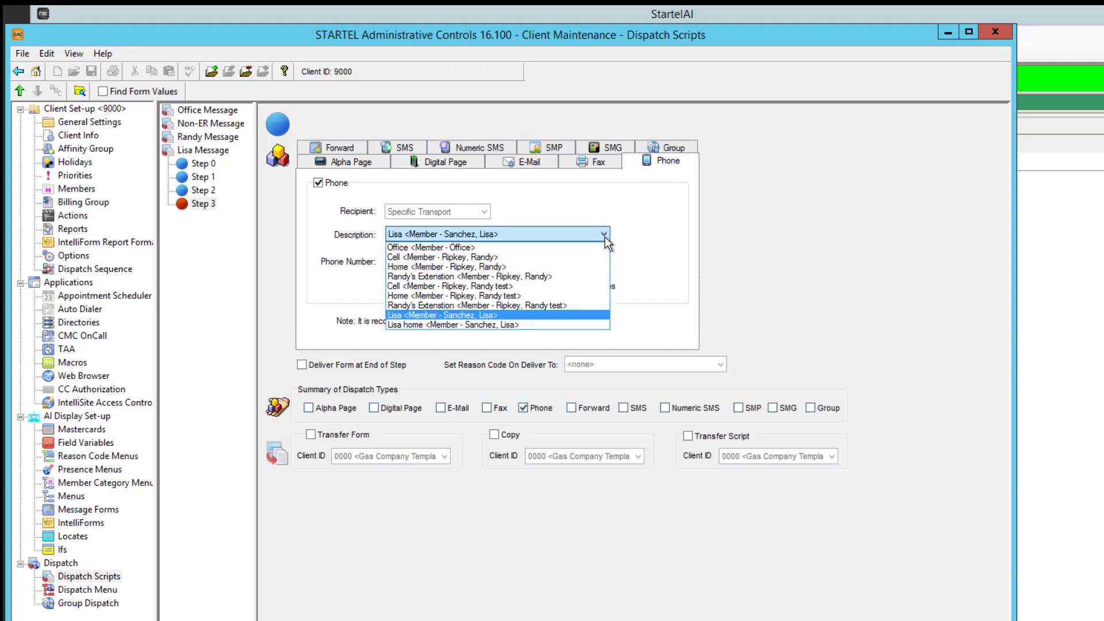
click(532, 286)
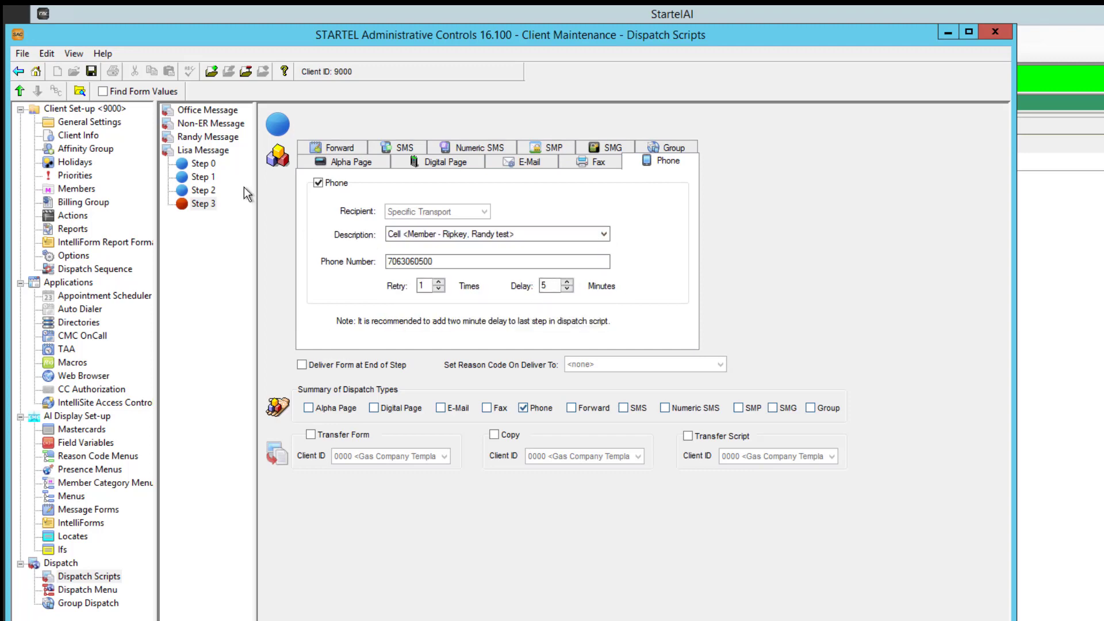
click(91, 71)
Review the settings of both members' dispatch scripts, and switch to StartelAI to check in client 9000
double_click(169, 153)
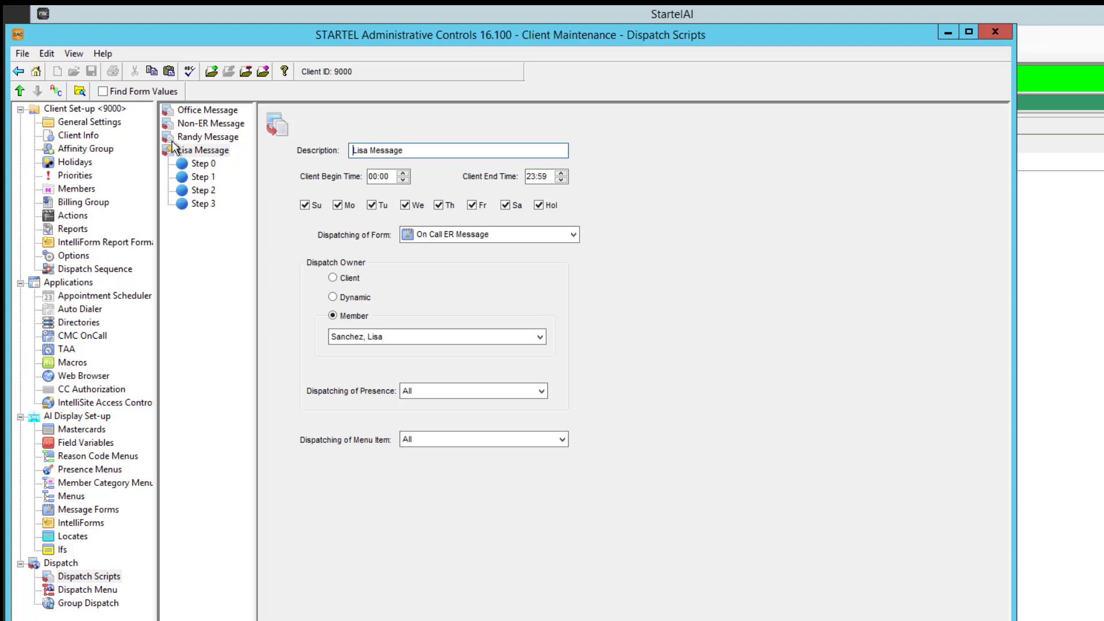
click(164, 136)
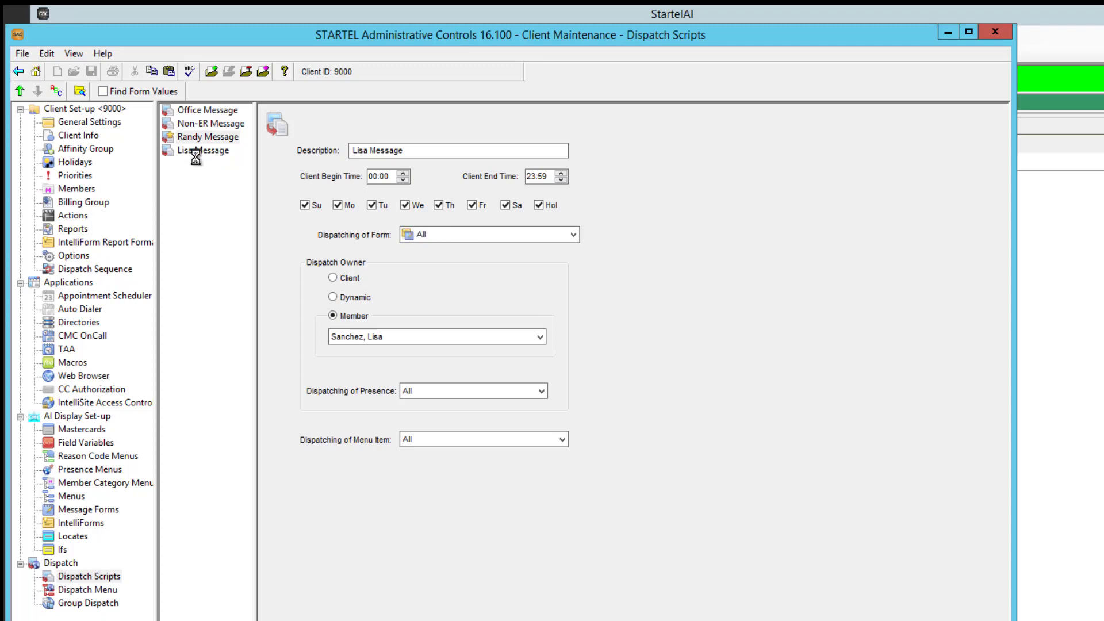
click(1079, 232)
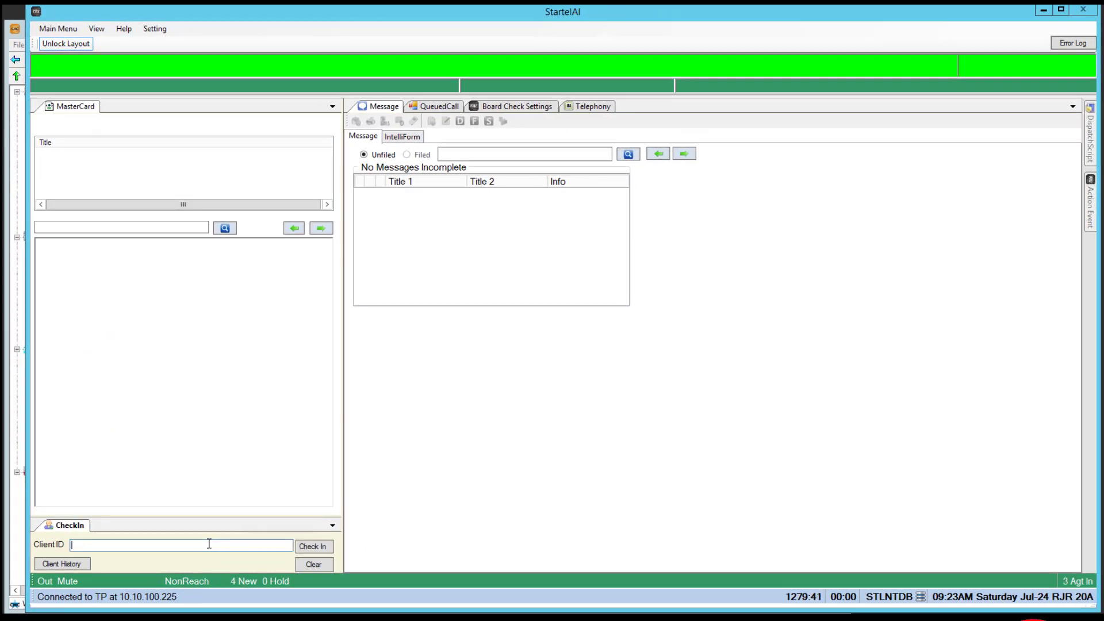
text(9000)
key(Return)
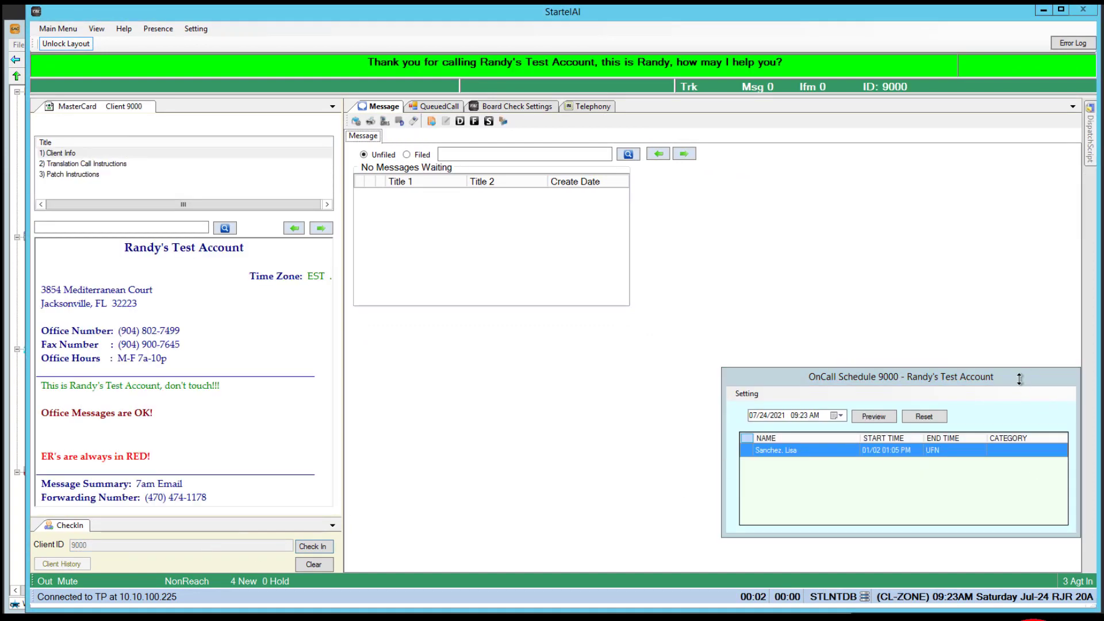
Move the OnCall Schedule window clear of the message area and start a new On Call ER Message
drag(1018, 379, 1008, 122)
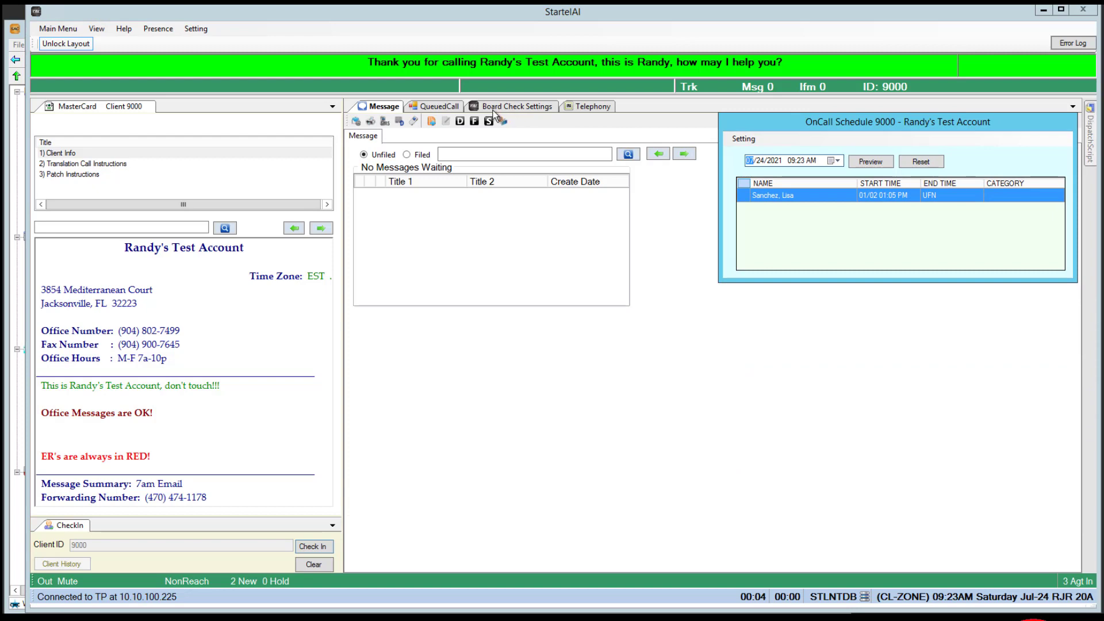
click(427, 118)
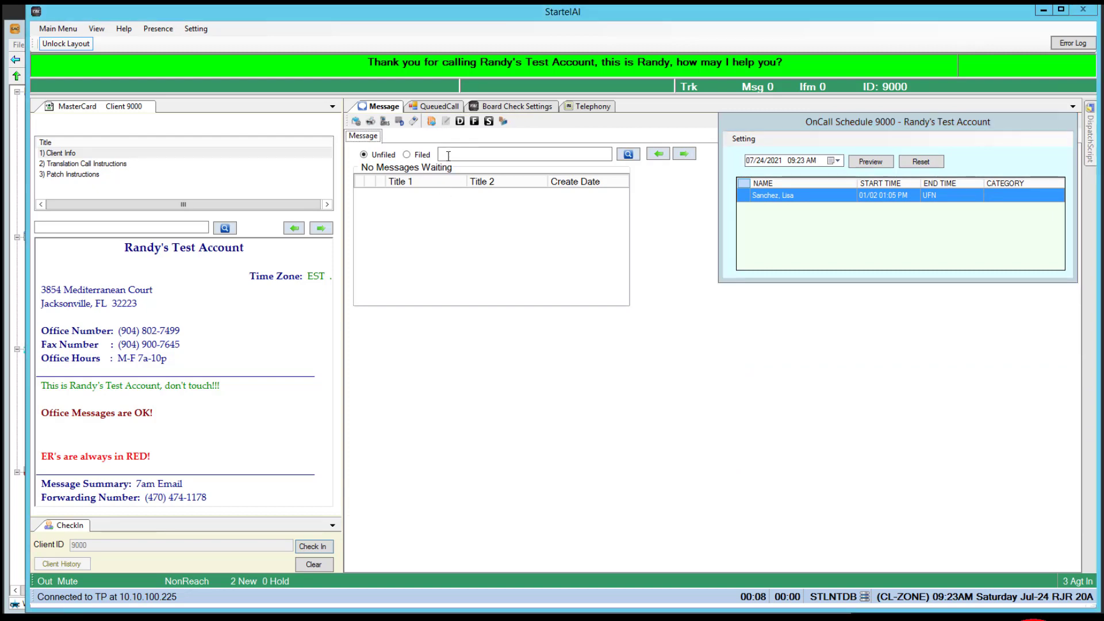
click(432, 123)
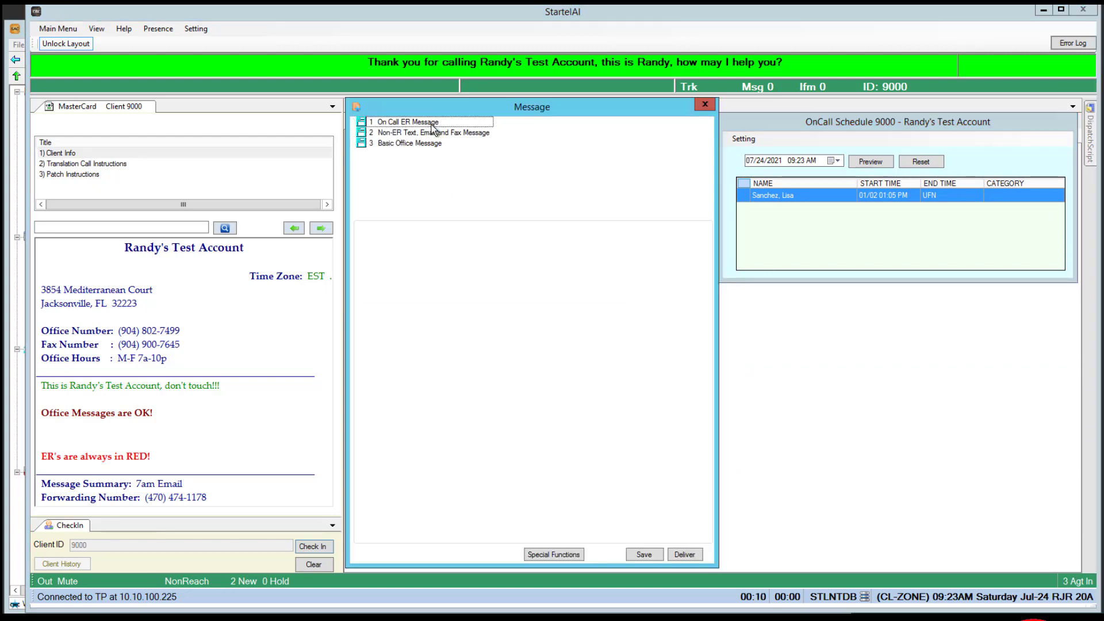
click(446, 123)
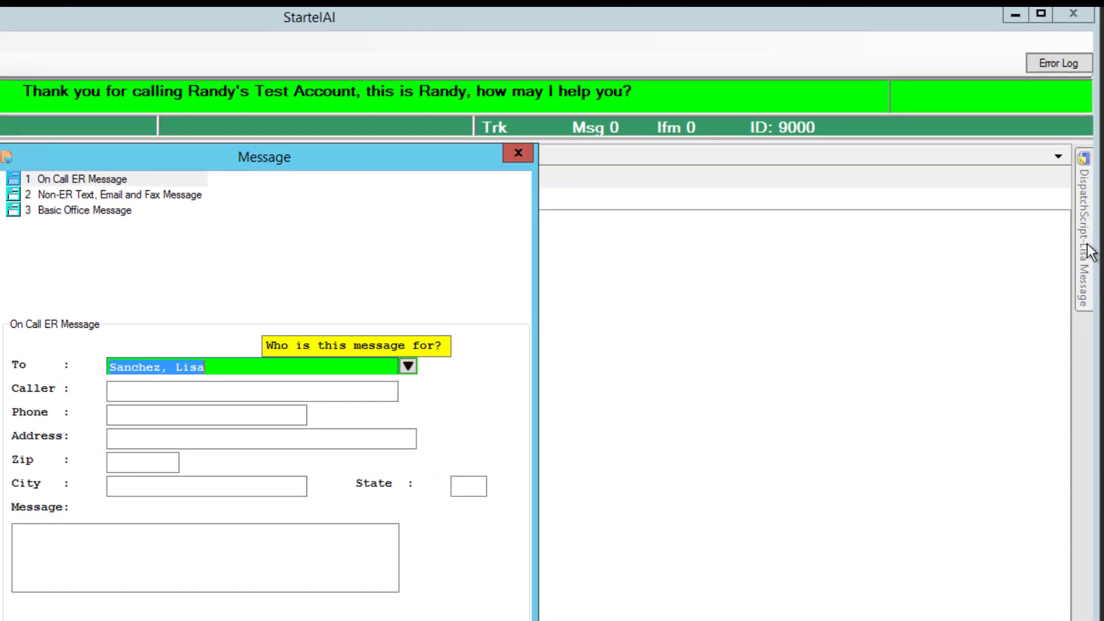
mouse_move(1092, 173)
Address the message to the test member and view the dispatch script linked to that recipient
click(407, 367)
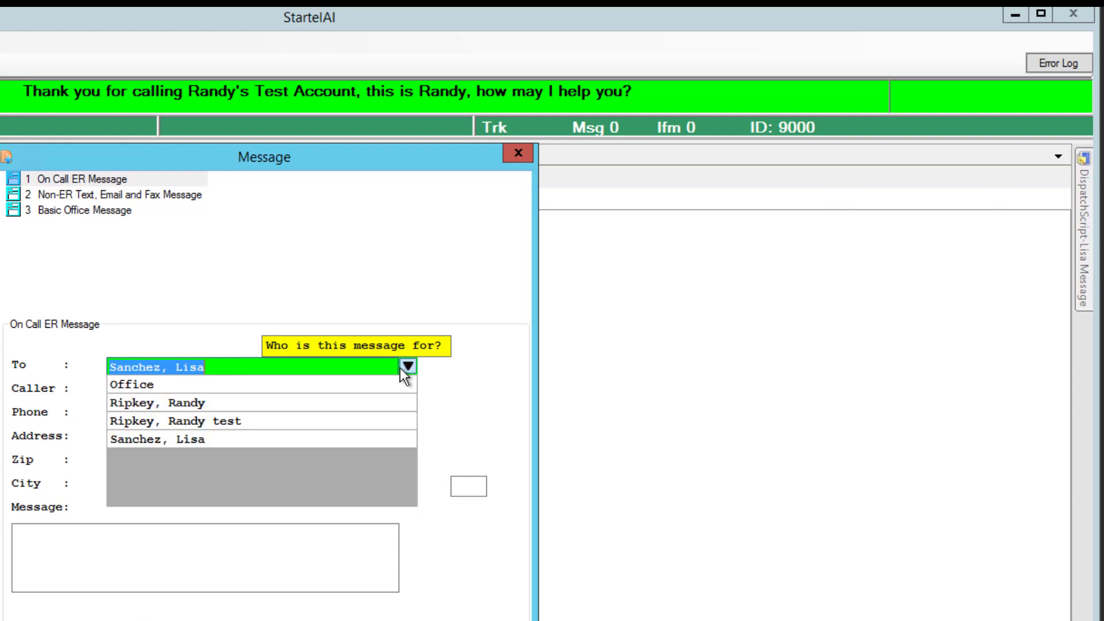
click(300, 423)
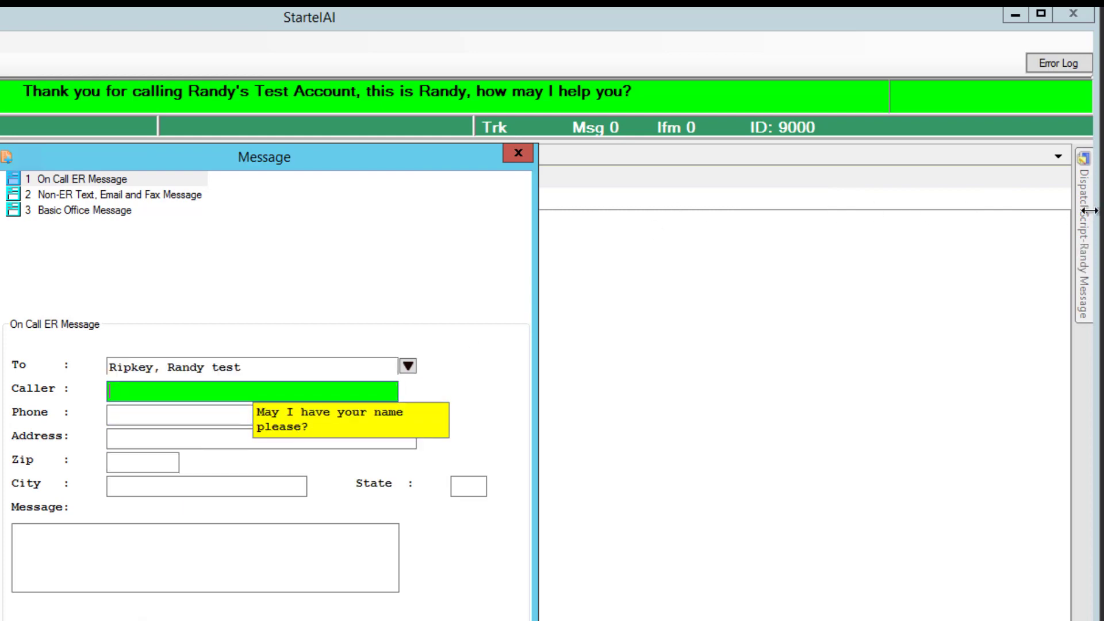
mouse_move(1085, 211)
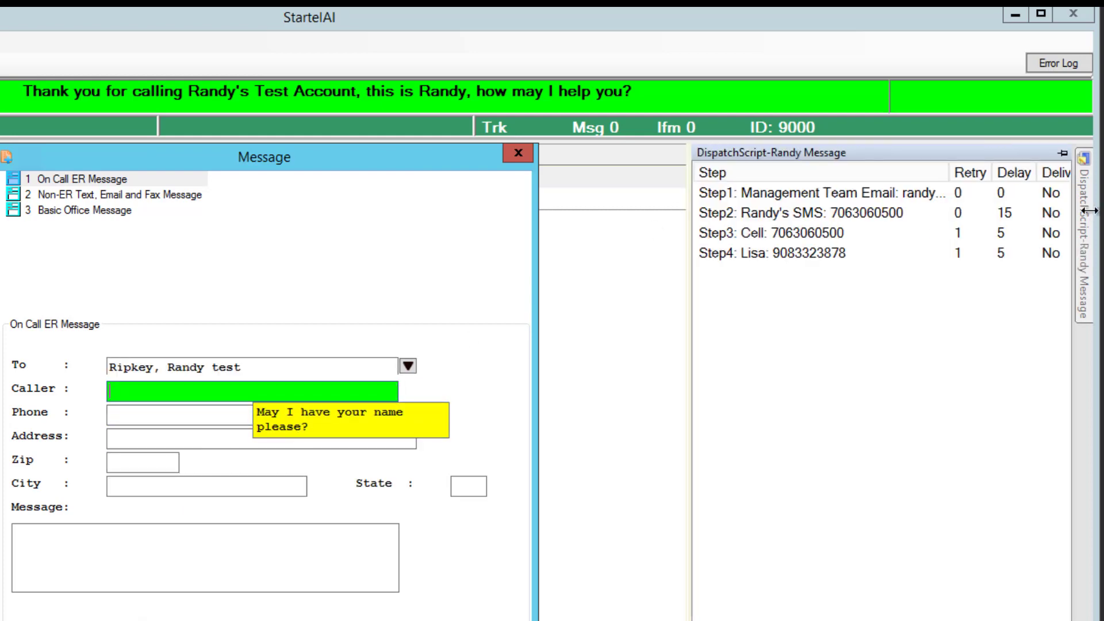